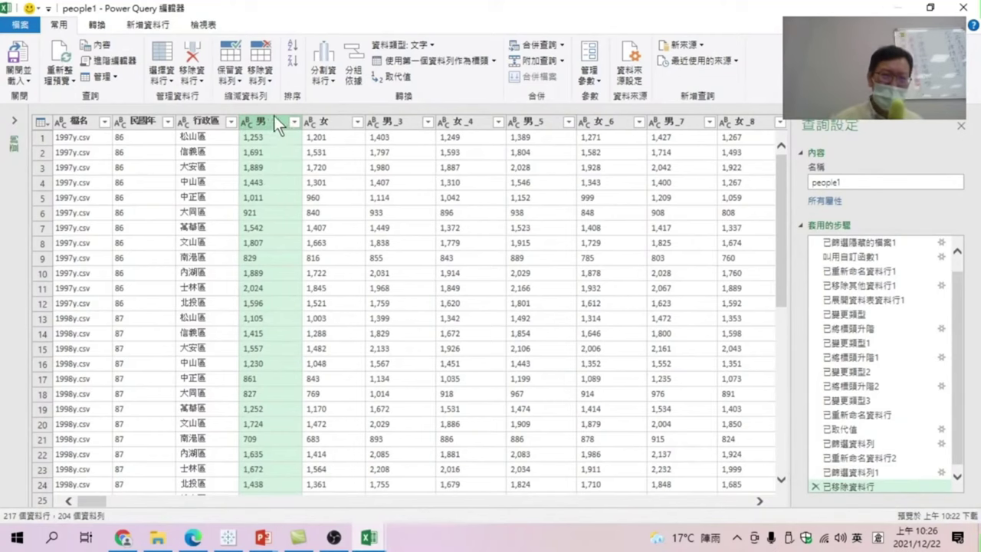
Remove the empty columns _203 through _214, cutting people1 from 217 to 205 columns.
mouse_move(82, 502)
mouse_down()
mouse_move(339, 527)
mouse_move(51, 506)
mouse_move(735, 529)
mouse_up()
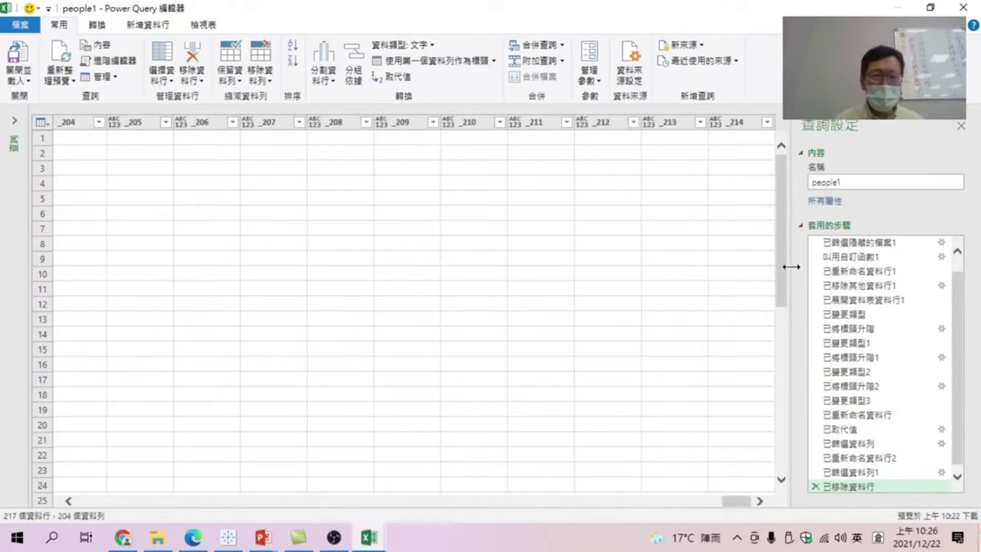
shift+click(734, 122)
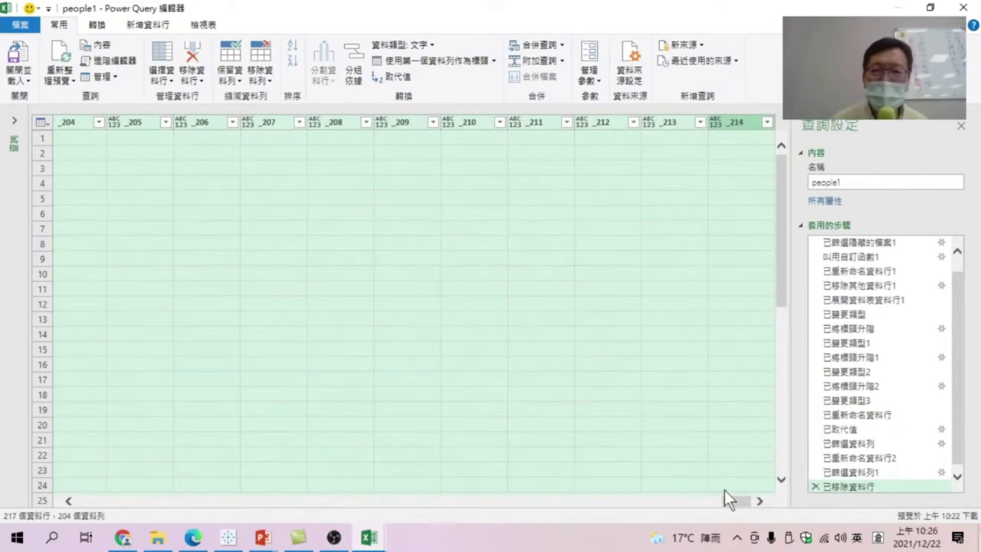
drag(738, 501, 727, 503)
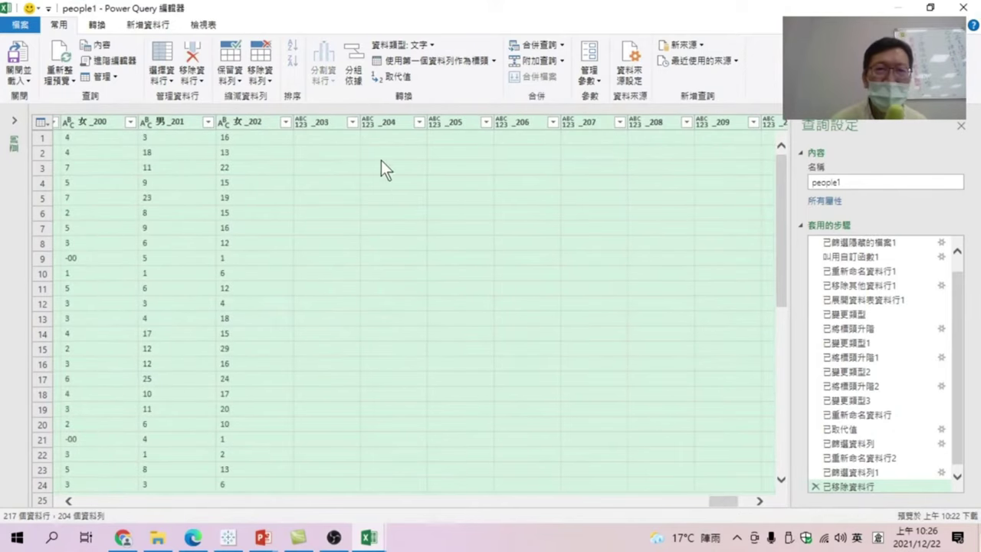
click(328, 121)
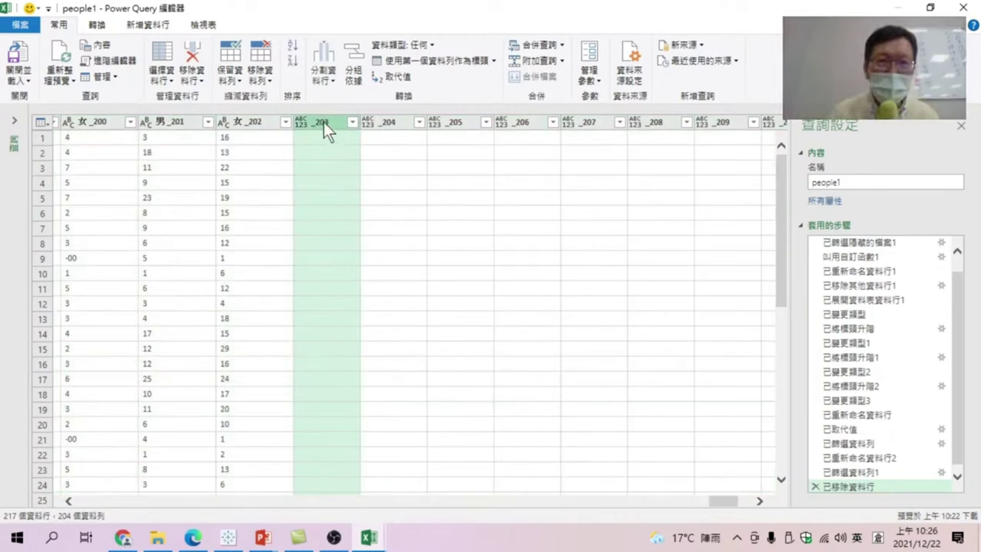
drag(719, 502, 732, 502)
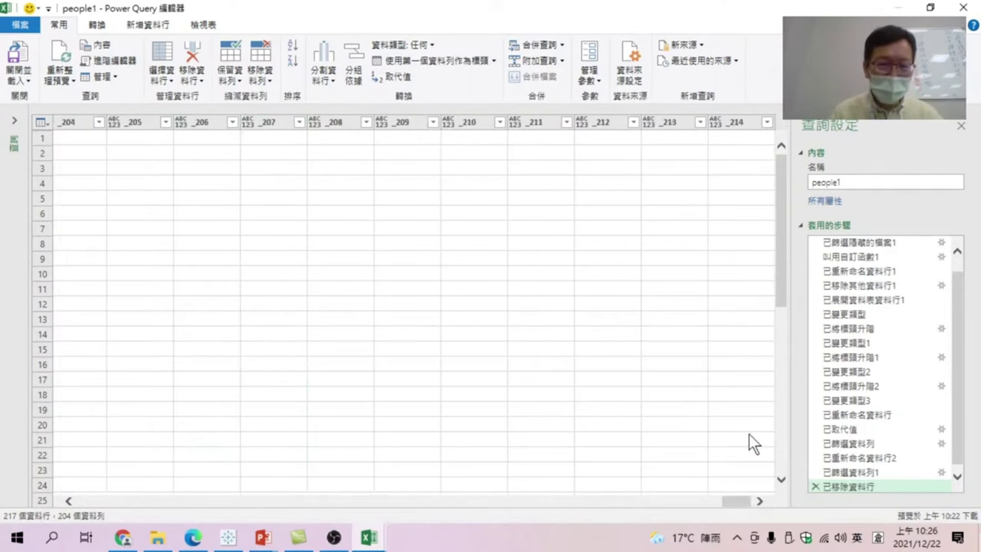
shift+click(744, 117)
right_click(739, 119)
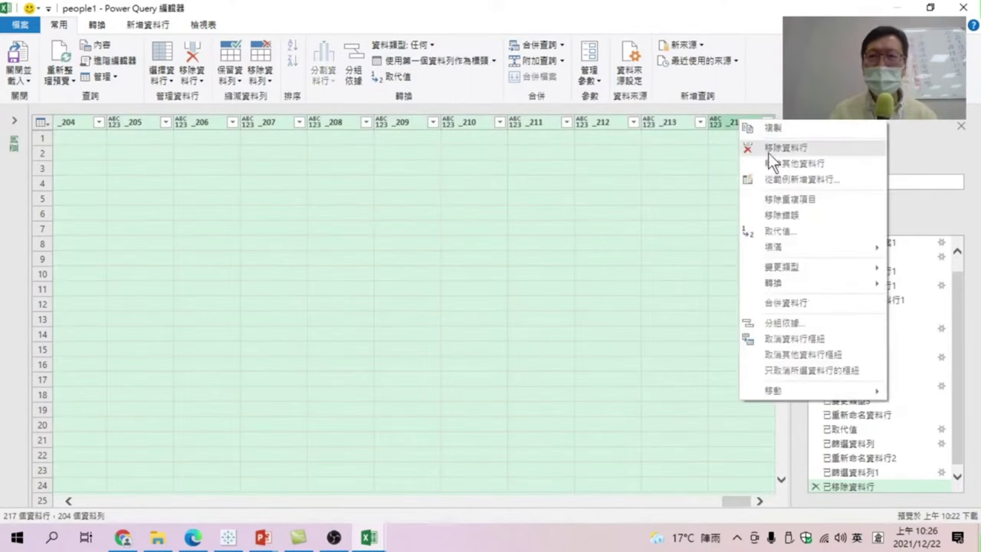
click(778, 148)
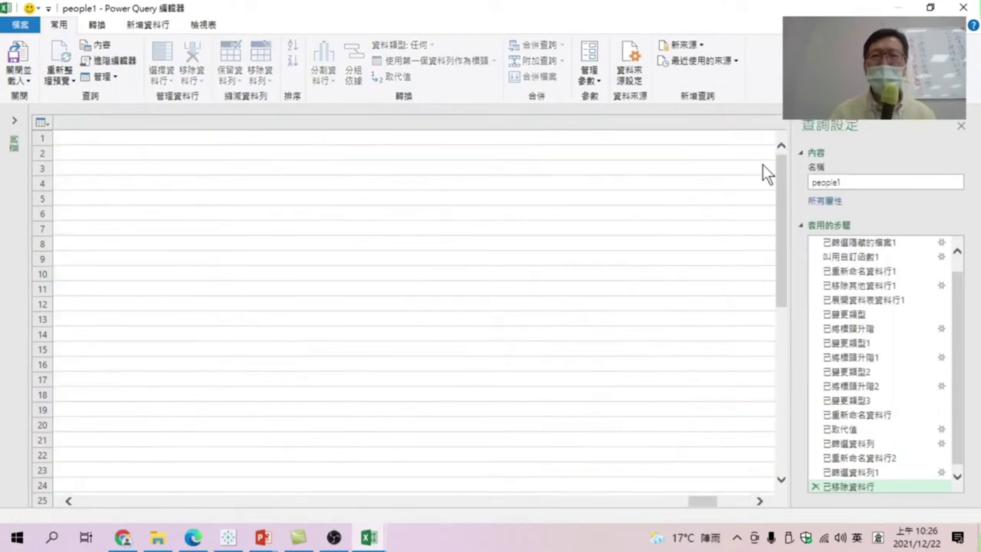
drag(734, 501, 121, 501)
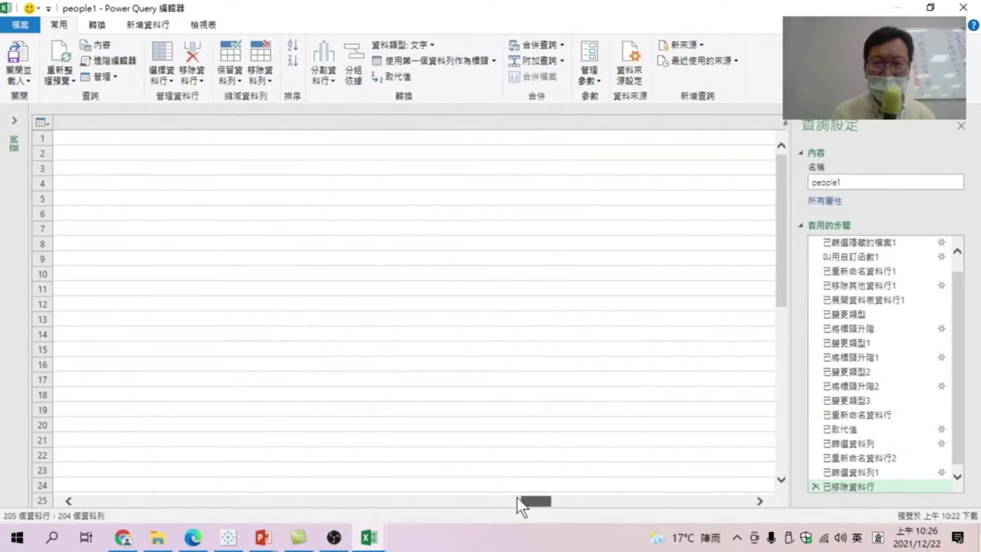
Select columns 男 through 女_202 and unpivot them into 屬性 and 值 columns.
click(266, 122)
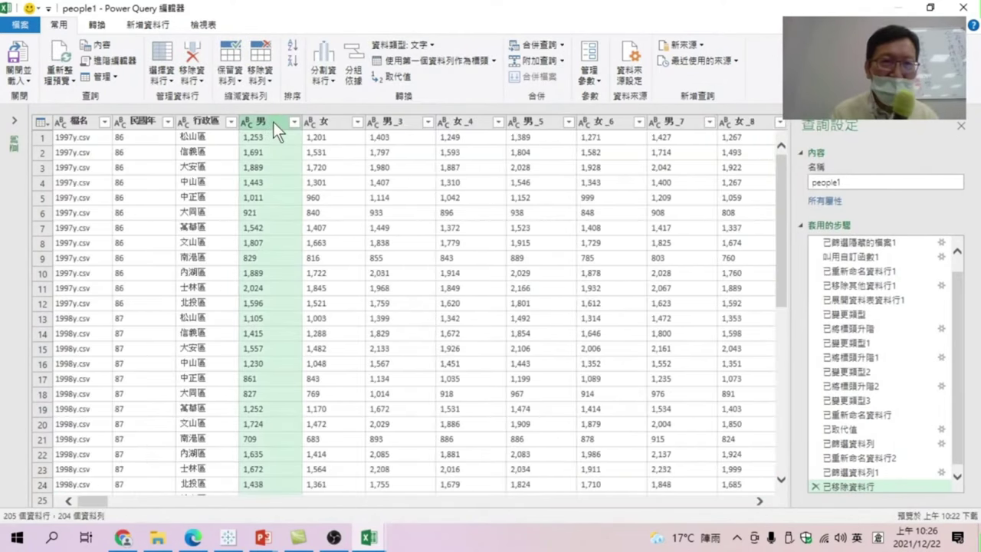
drag(95, 502, 753, 510)
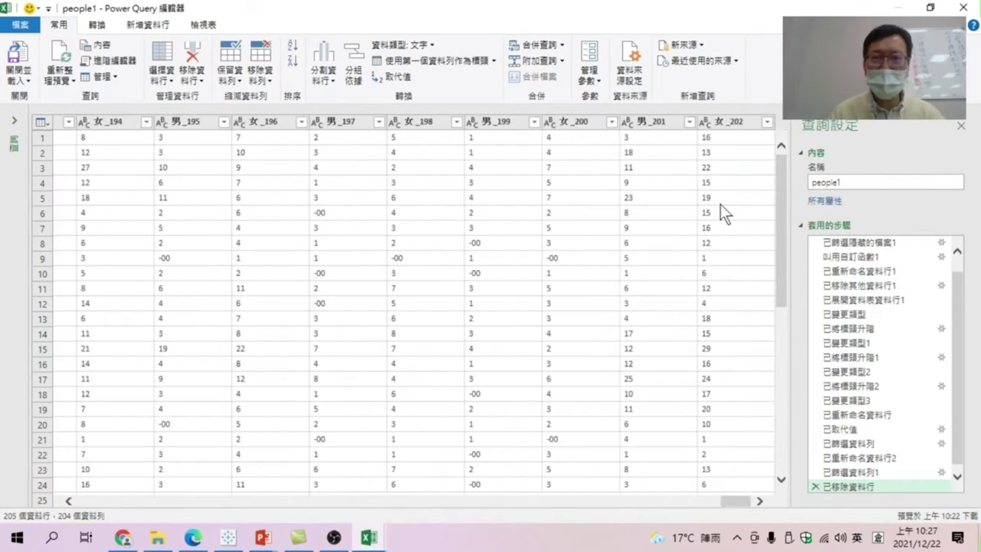
shift+click(732, 119)
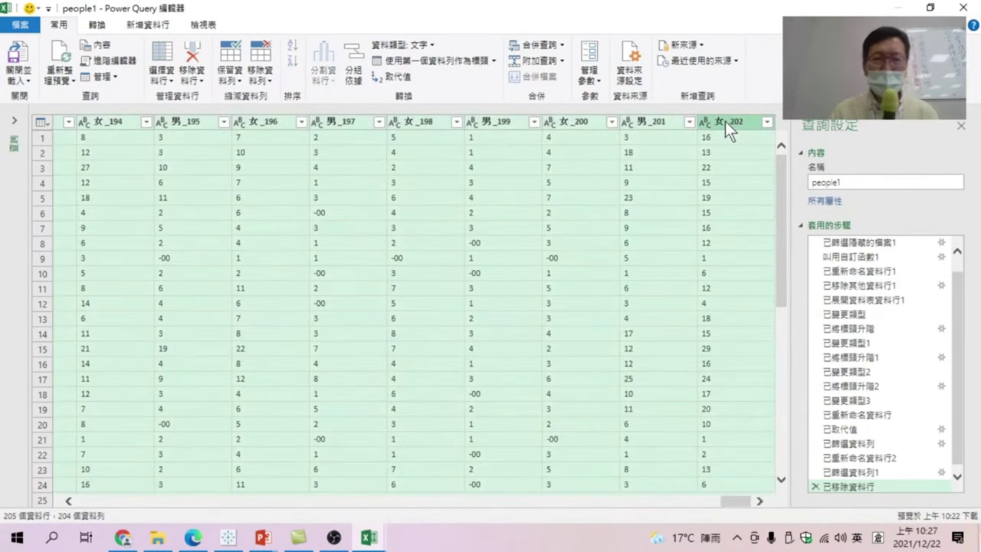
click(96, 24)
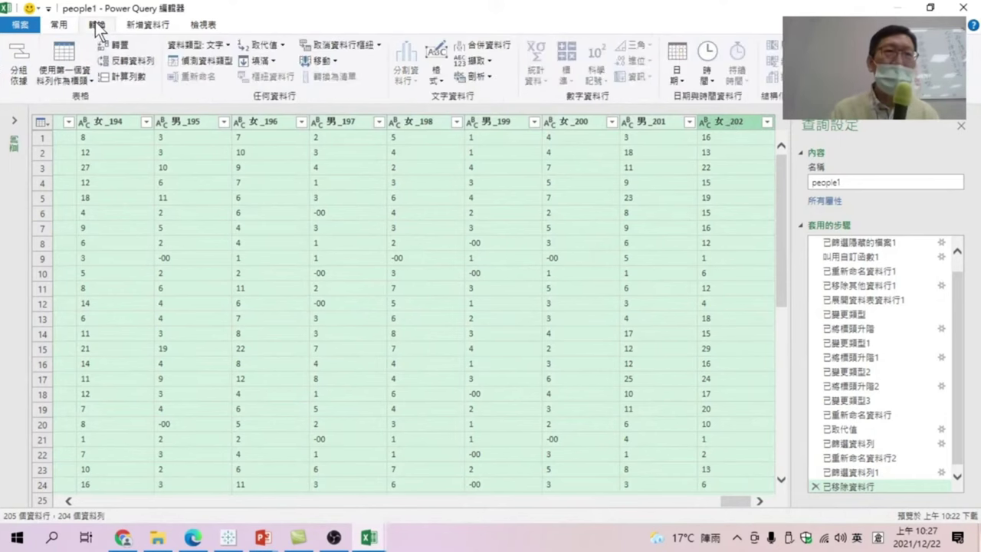
click(343, 44)
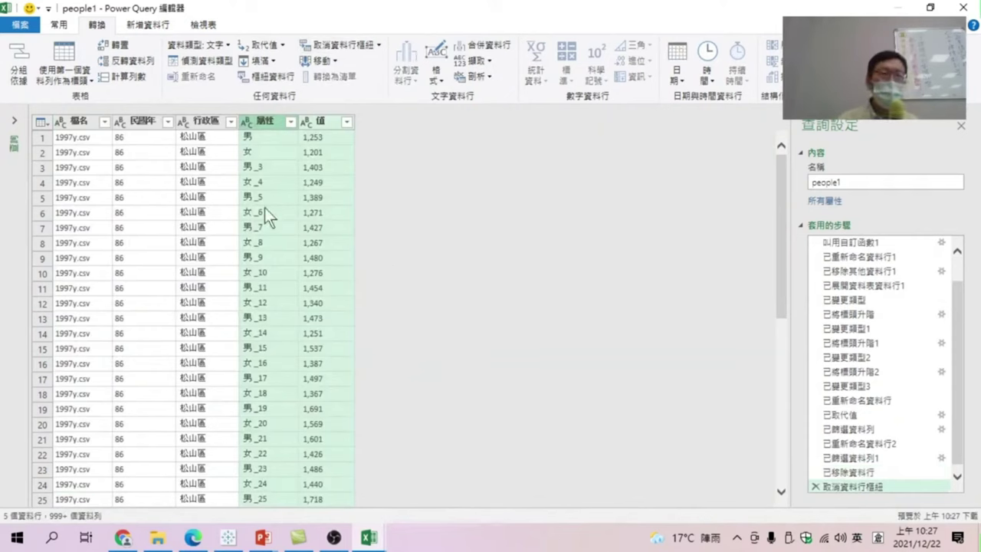
Rename the 屬性 column to 性別.
right_click(262, 119)
click(578, 358)
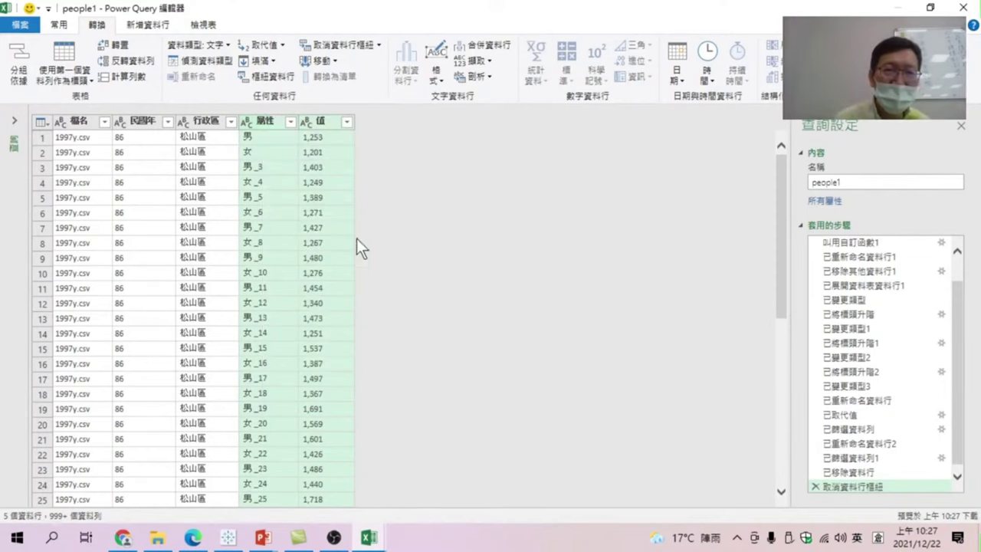
click(270, 195)
right_click(259, 122)
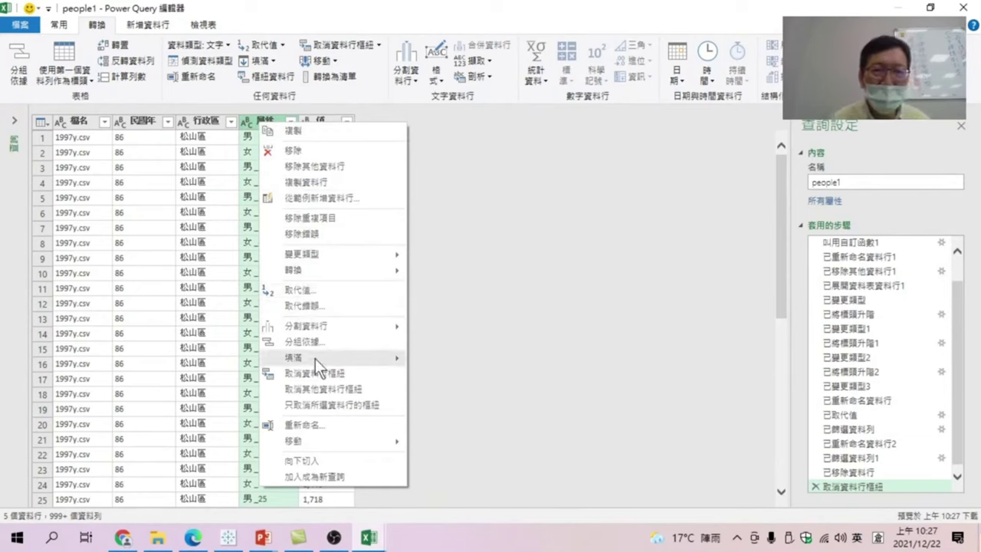
click(306, 425)
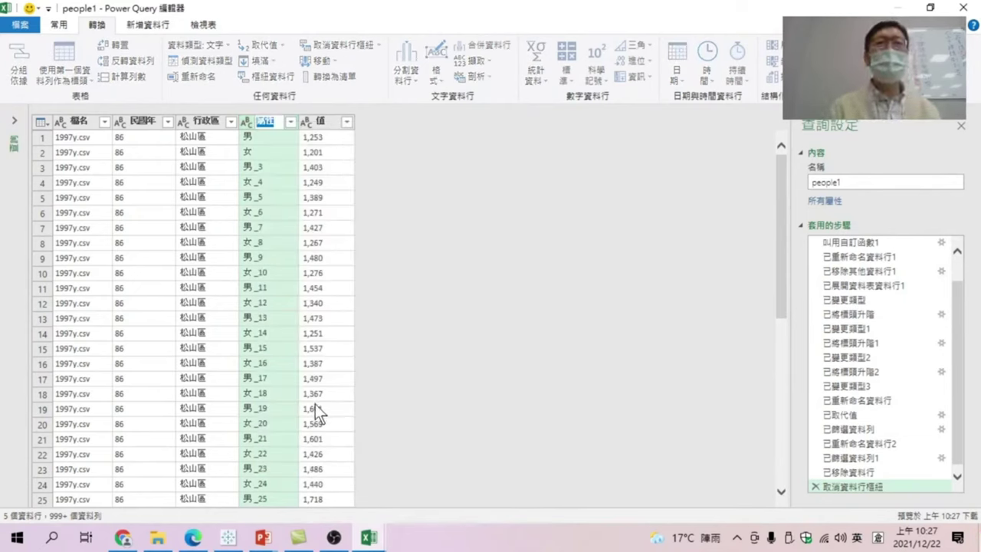
click(269, 122)
text(p)
key(shift)
text(vu/)
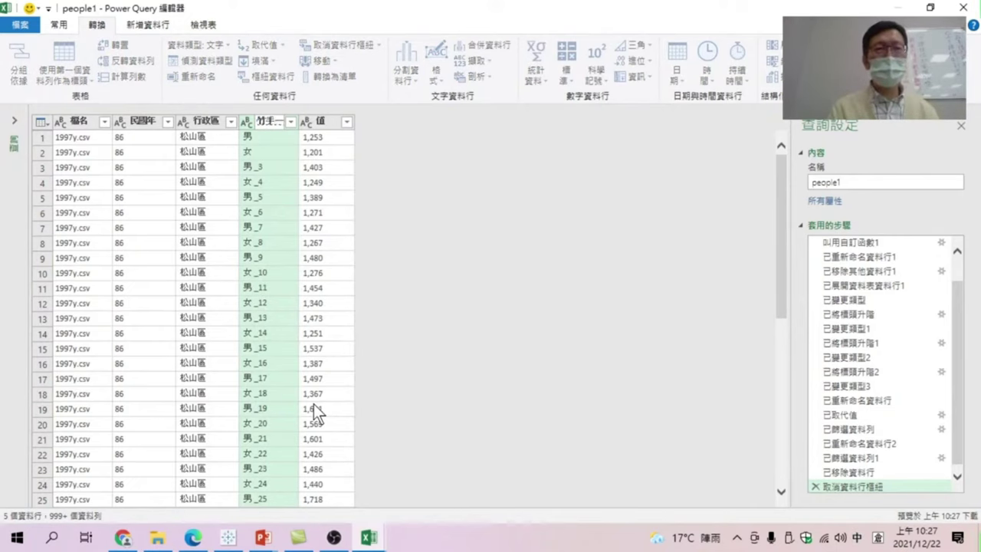
key(space)
key(Return)
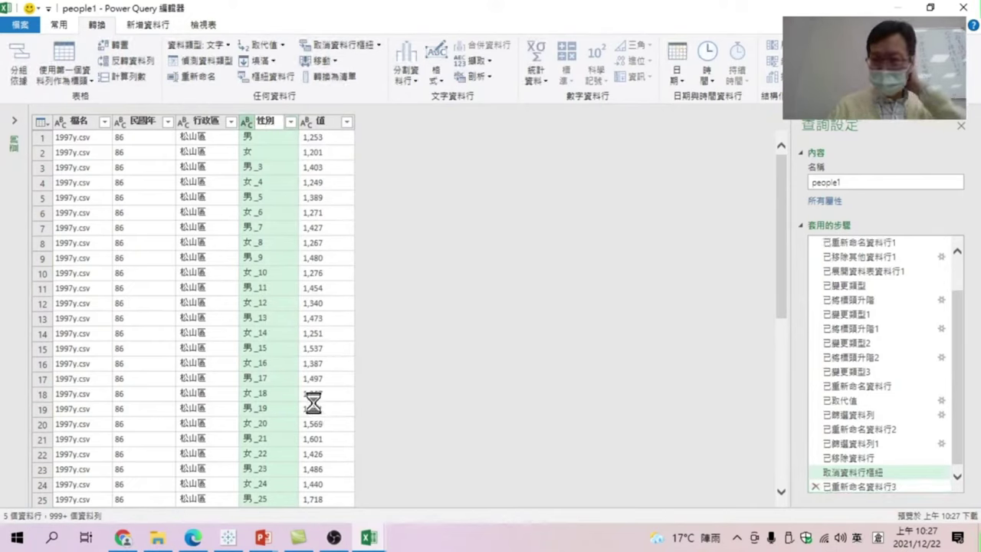
Rename the 值 column to 人口數.
right_click(321, 123)
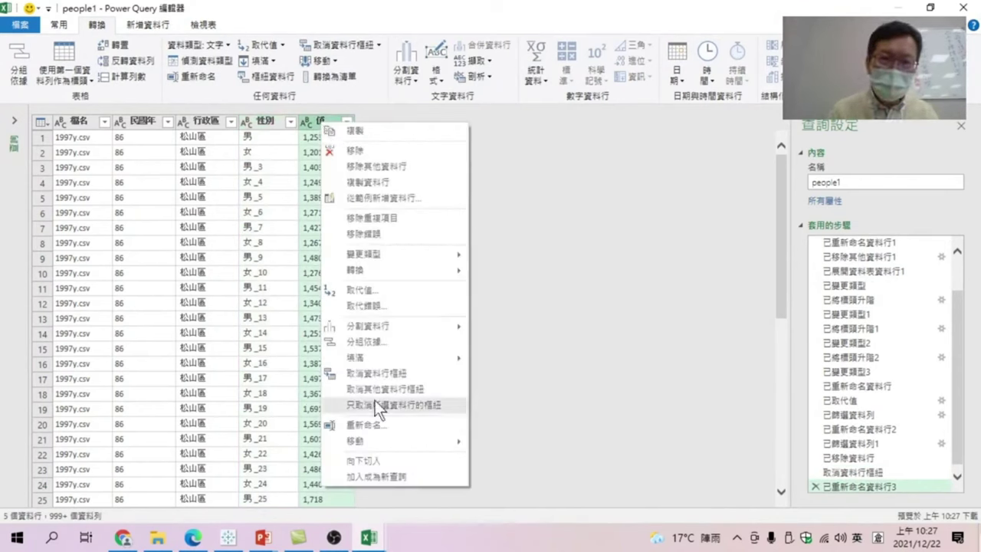
click(370, 424)
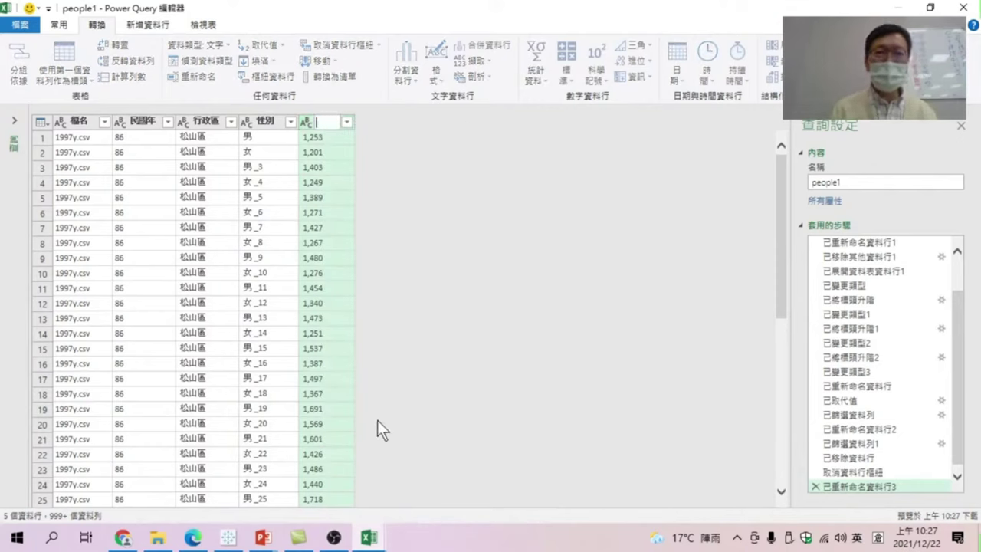
click(326, 122)
text(卜山人)
key(BackSpace)
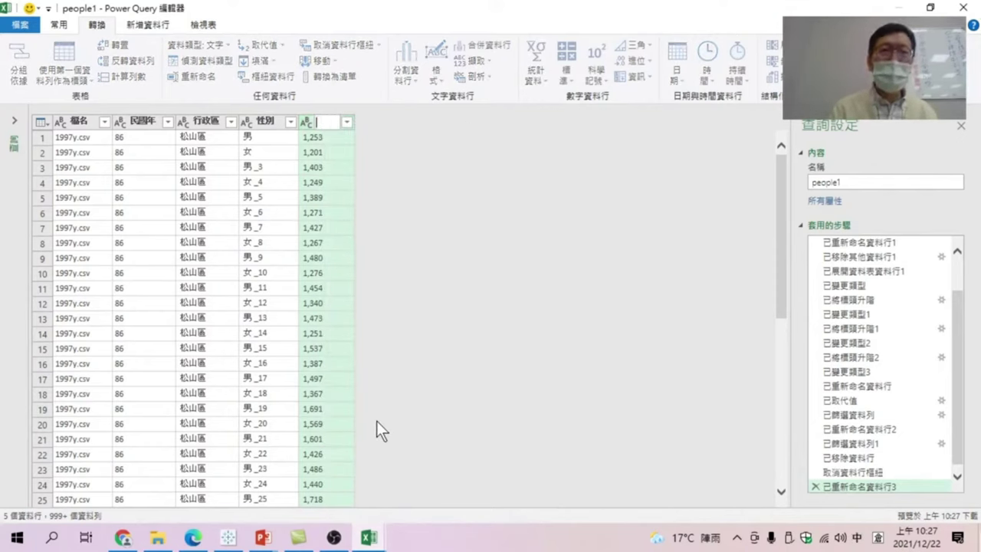
text(人口中)
key(Down)
key(Return)
key(Return)
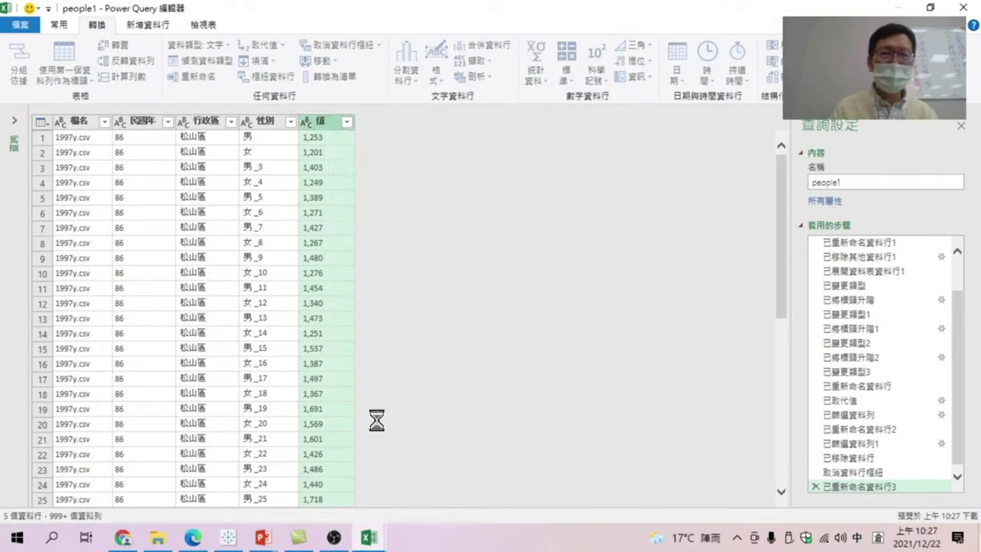
Add a replace-values step on the 人口數 column.
right_click(329, 118)
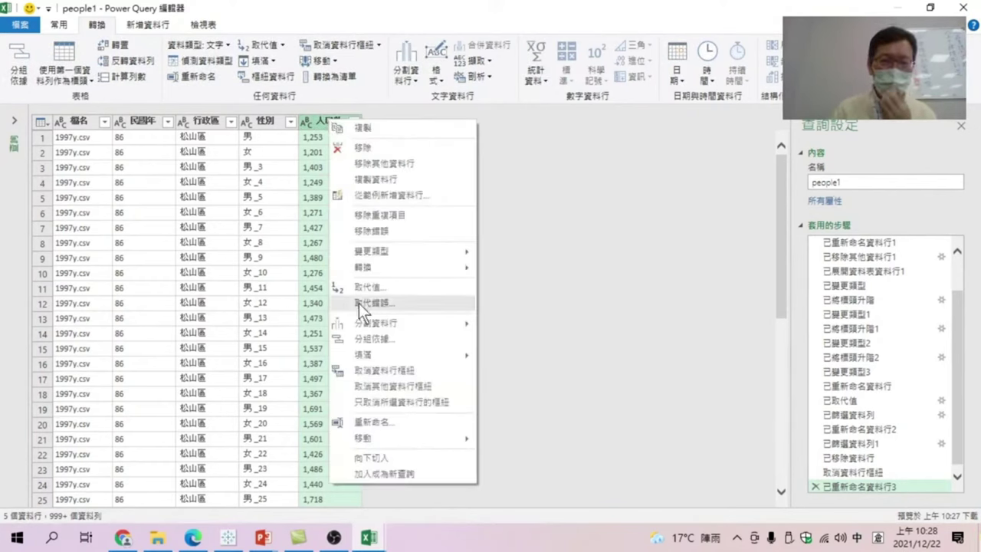
click(371, 288)
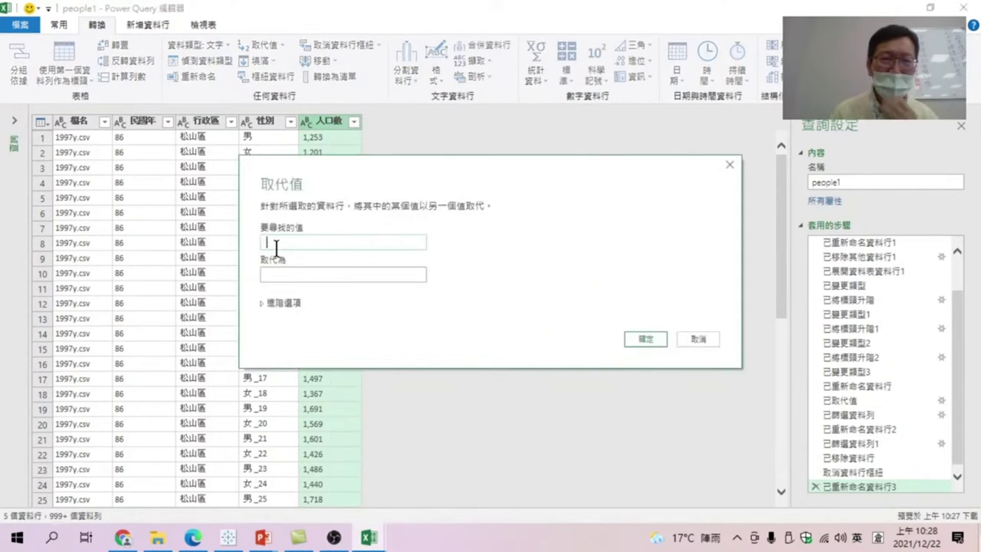
click(645, 338)
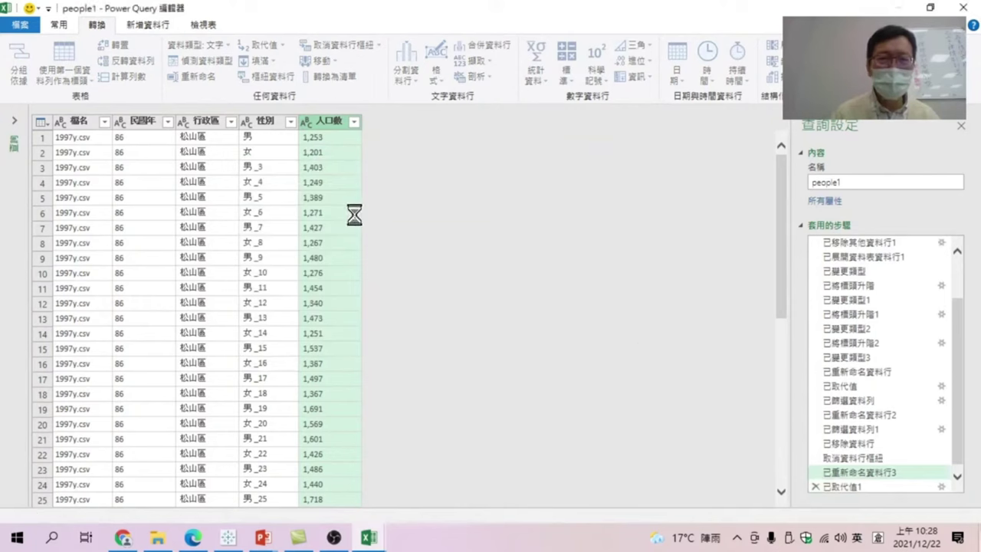
Replace ' _' with '_' in 性別 so labels read like 女_4.
right_click(267, 116)
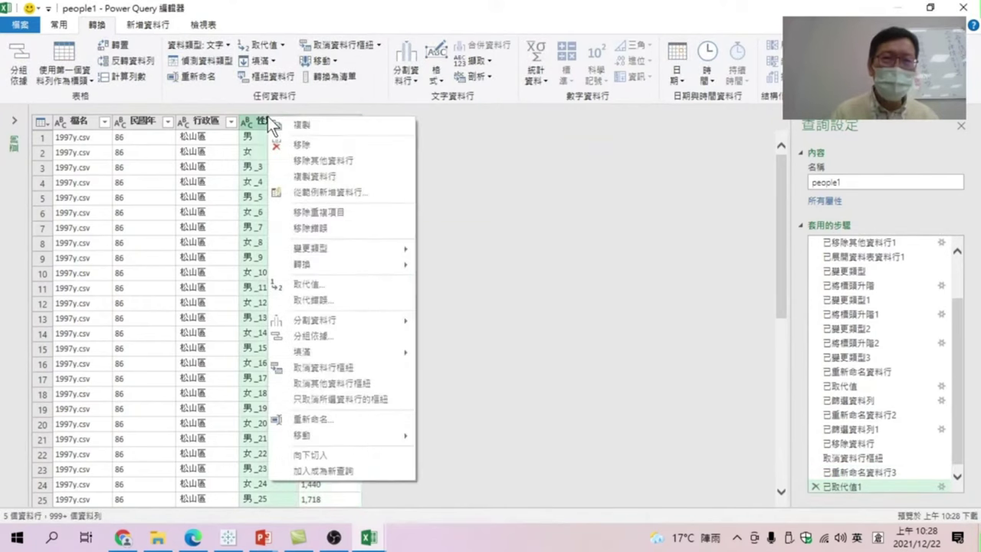
click(314, 288)
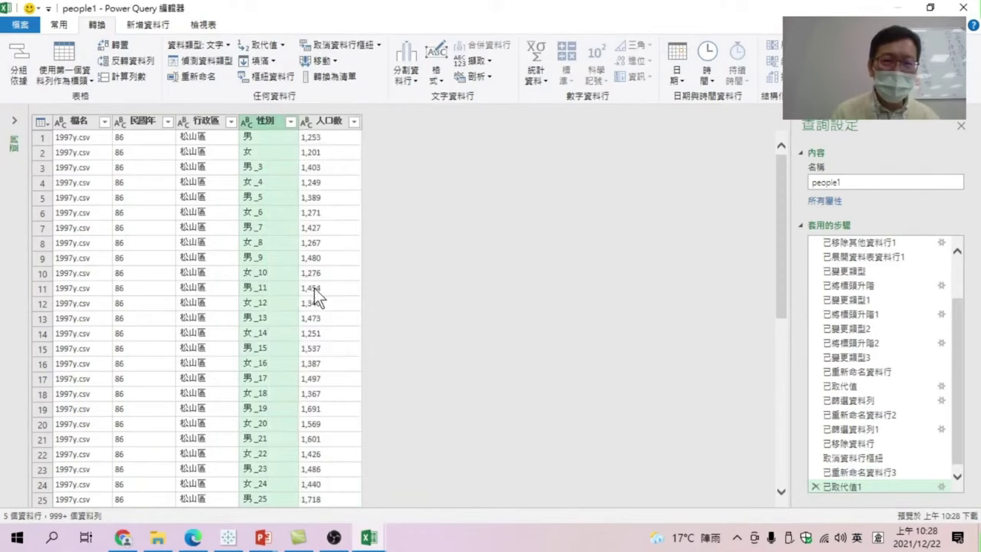
click(285, 242)
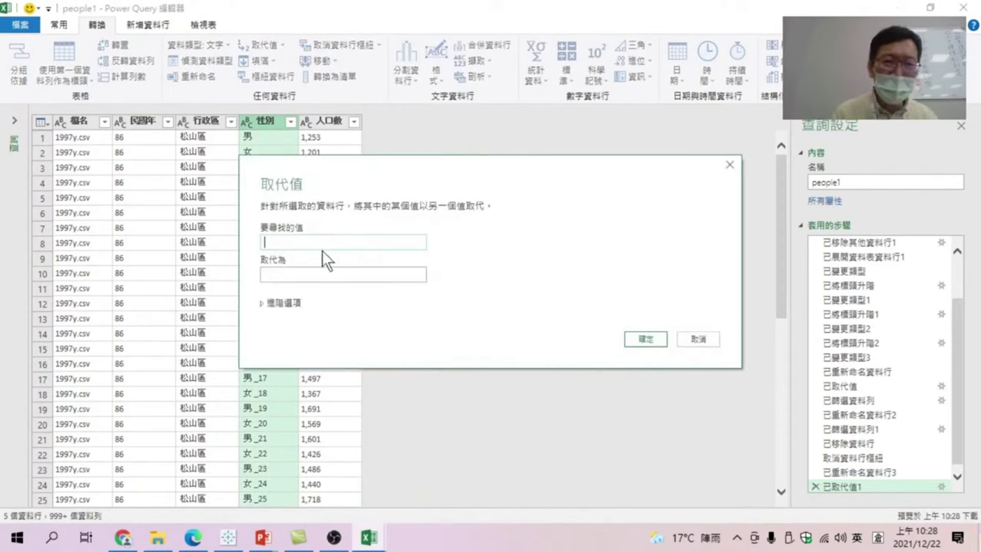
key(Tab)
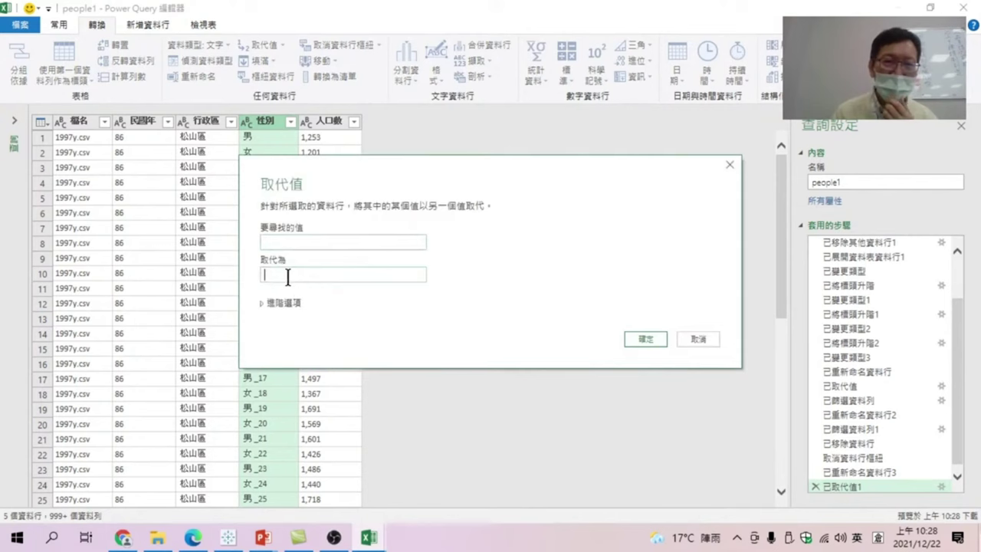
click(645, 340)
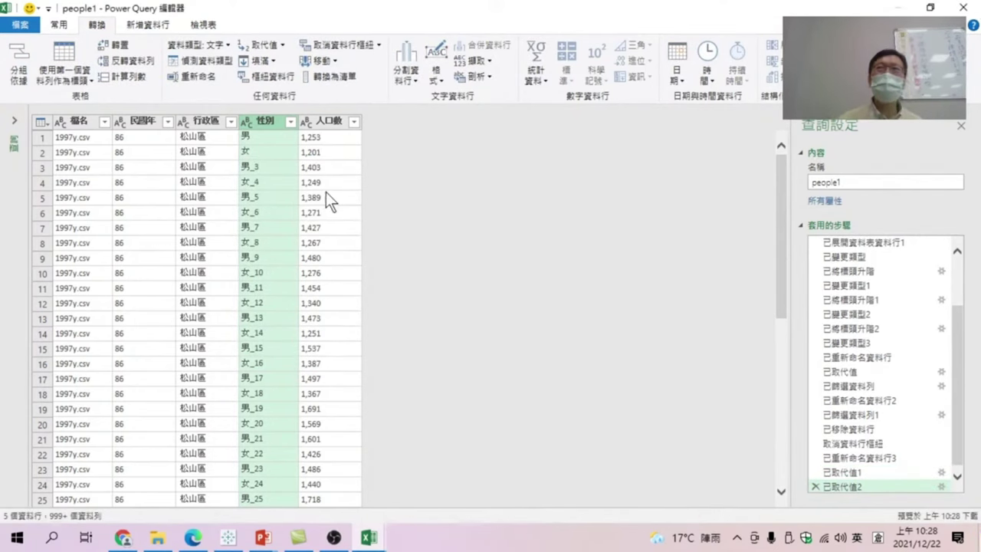
click(305, 121)
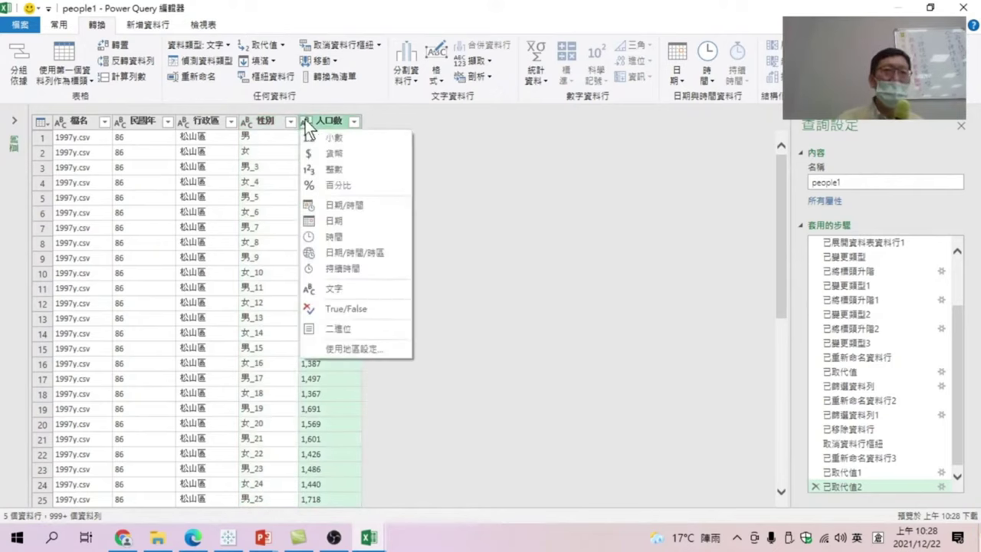
Change 人口數 to whole numbers and move a replace-value step in Applied Steps.
click(333, 168)
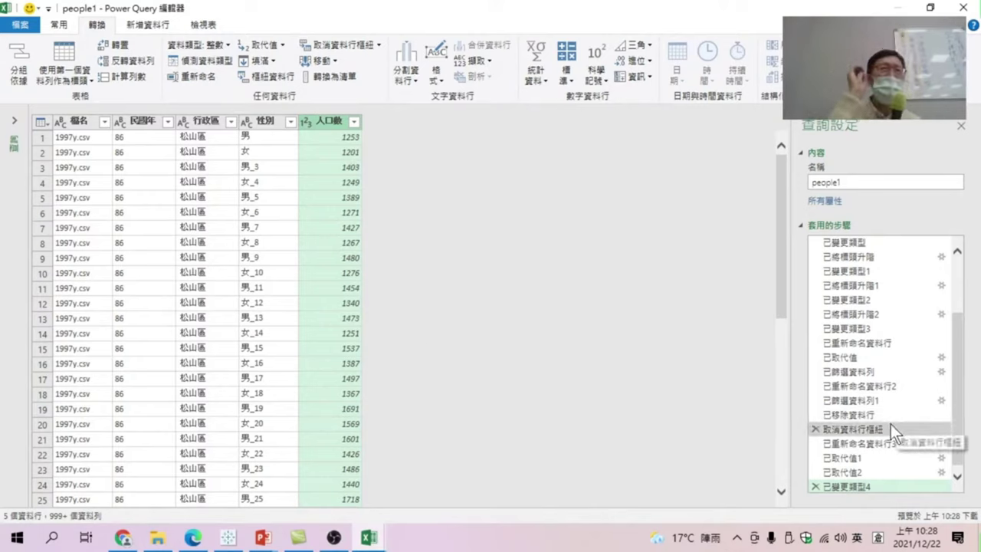
mouse_move(854, 429)
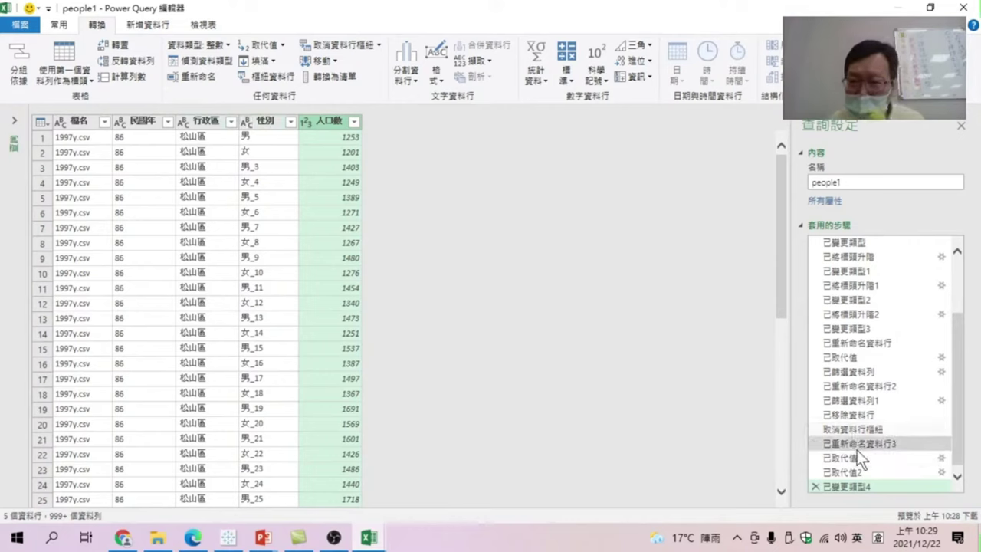
drag(859, 466, 864, 461)
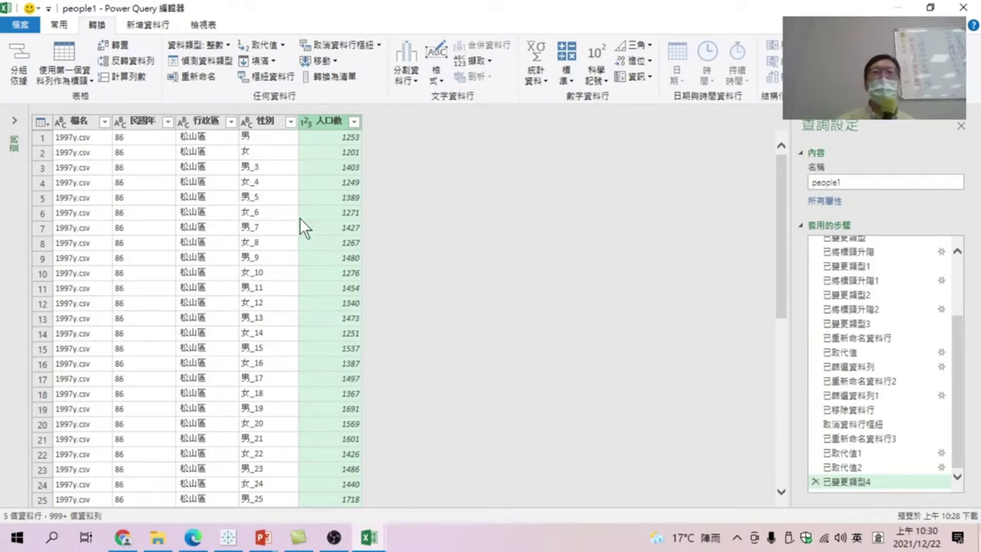
Replace values in 行政區, then Close & Load people1 to 工作表2 as 41,208 rows.
right_click(200, 128)
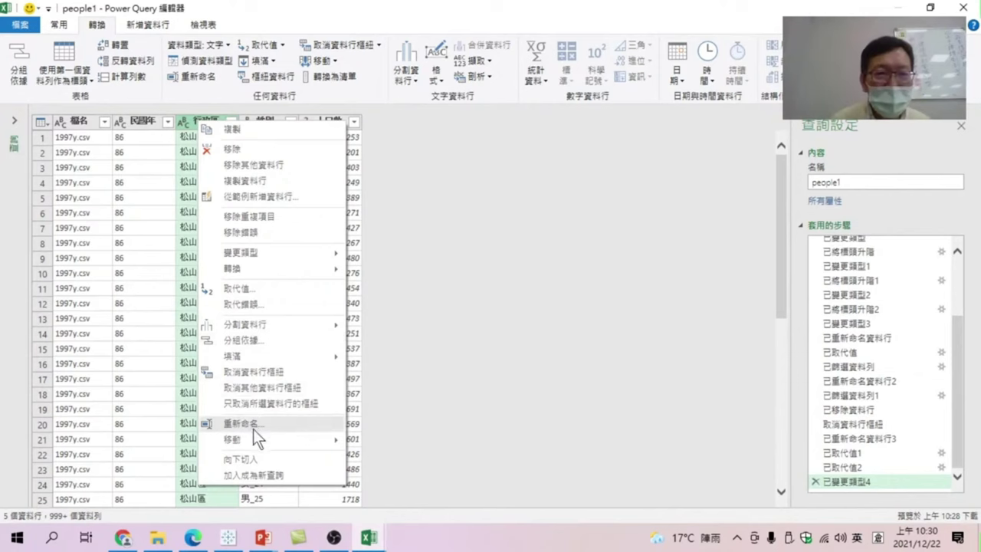
click(247, 288)
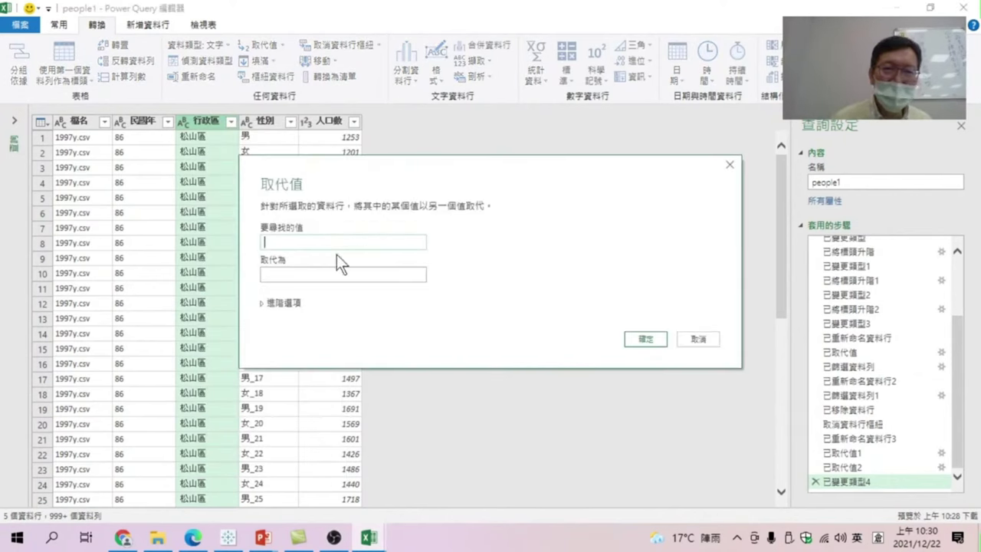
click(273, 274)
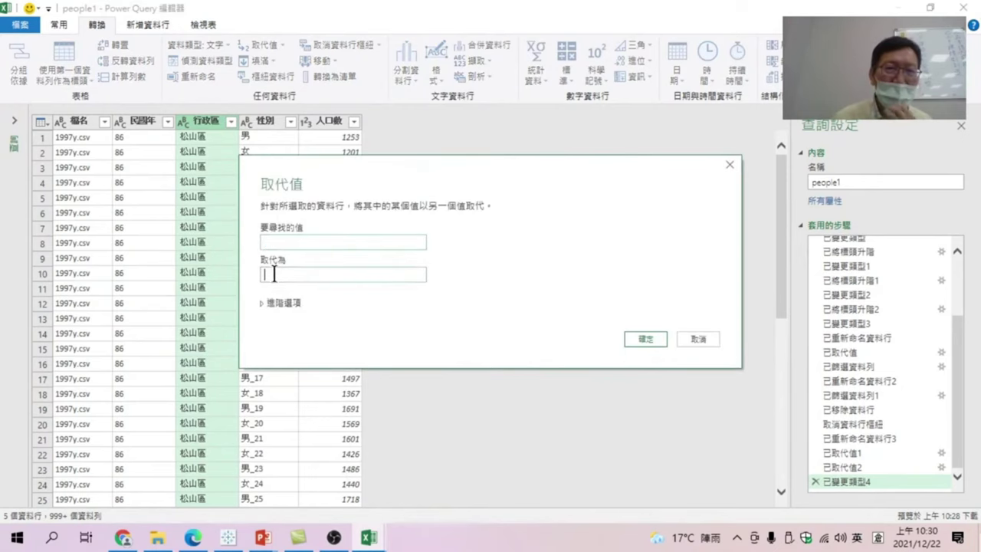
click(636, 338)
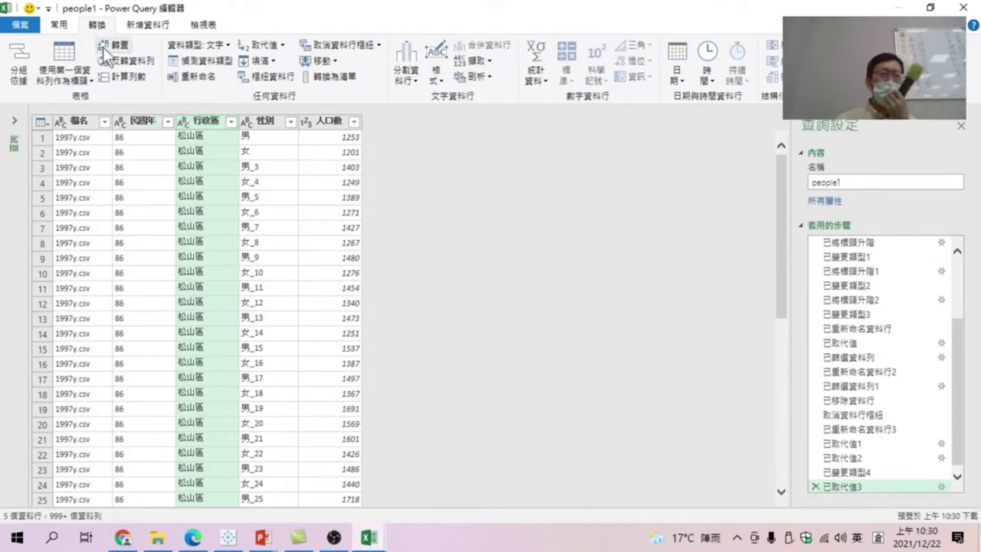
click(61, 25)
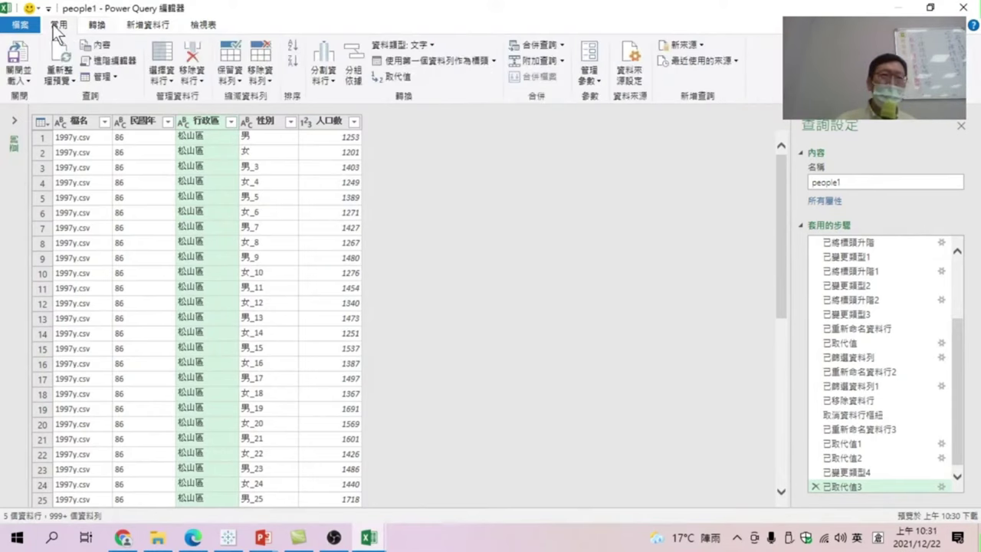
click(16, 55)
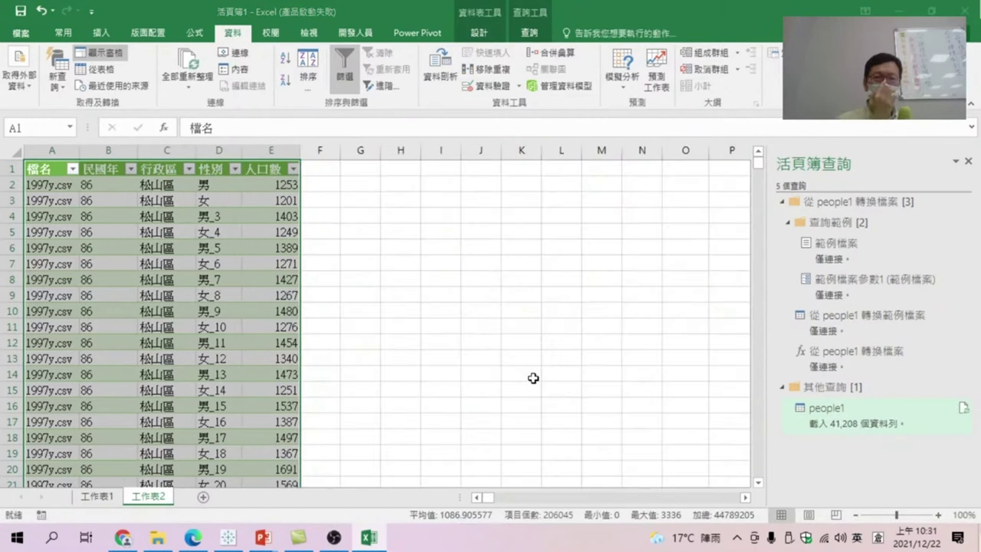
Enter the header 年齡 in F1 to add a new column beside 人口數.
click(320, 169)
text(年齡)
key(Return)
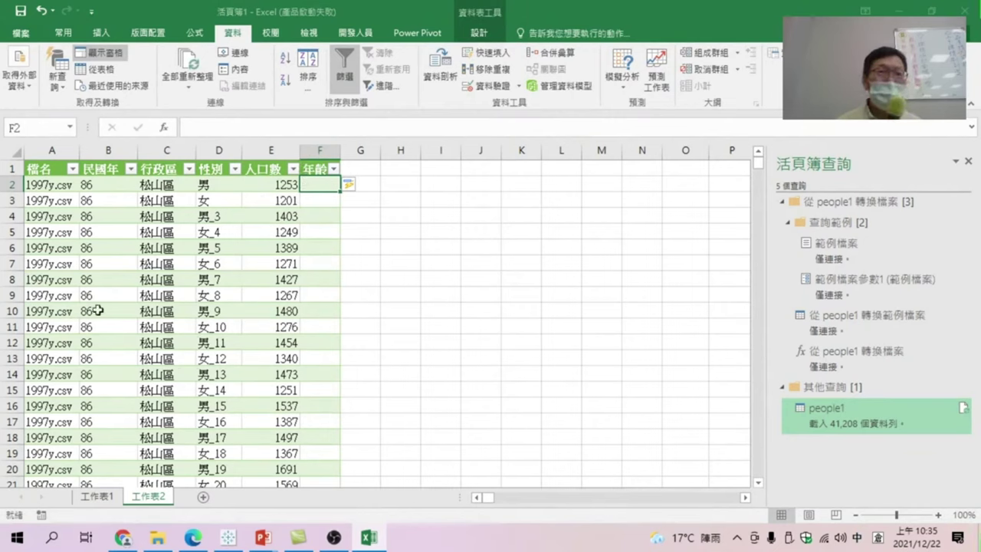
Check a 民國年 value and the table's Design options, then select helper cell K1.
click(98, 310)
click(476, 33)
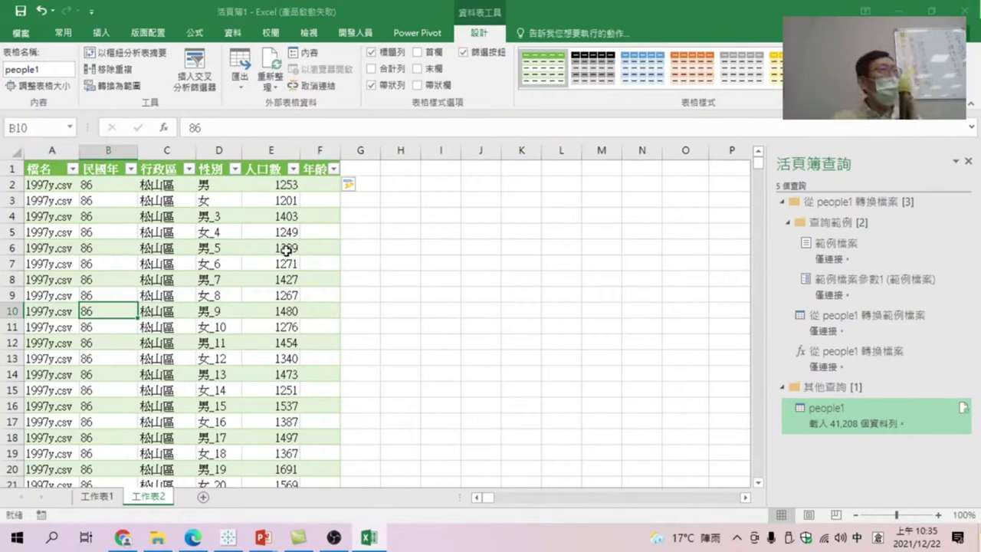
click(532, 166)
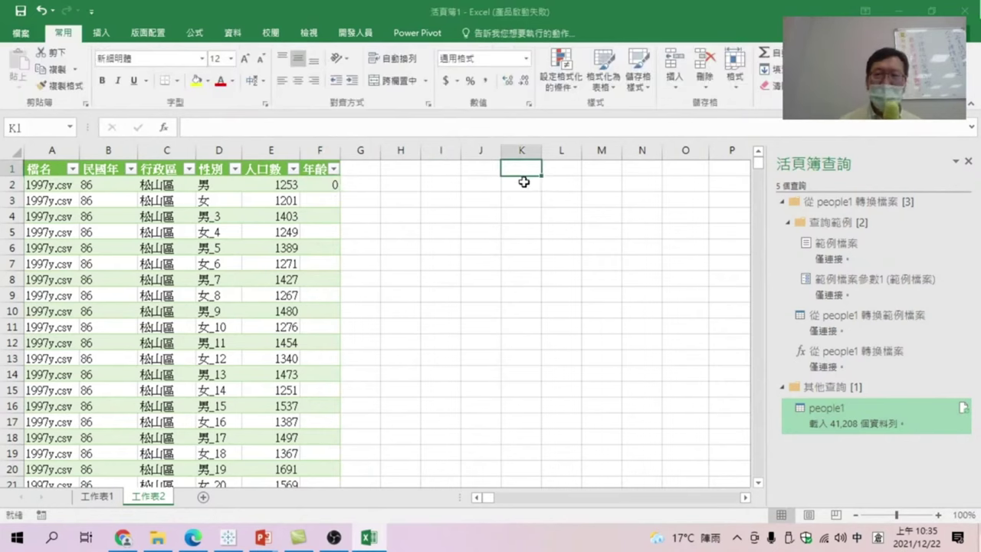
Fill column K with ages 0 to 100 and paste a second copy below it.
click(524, 186)
text(0)
key(Return)
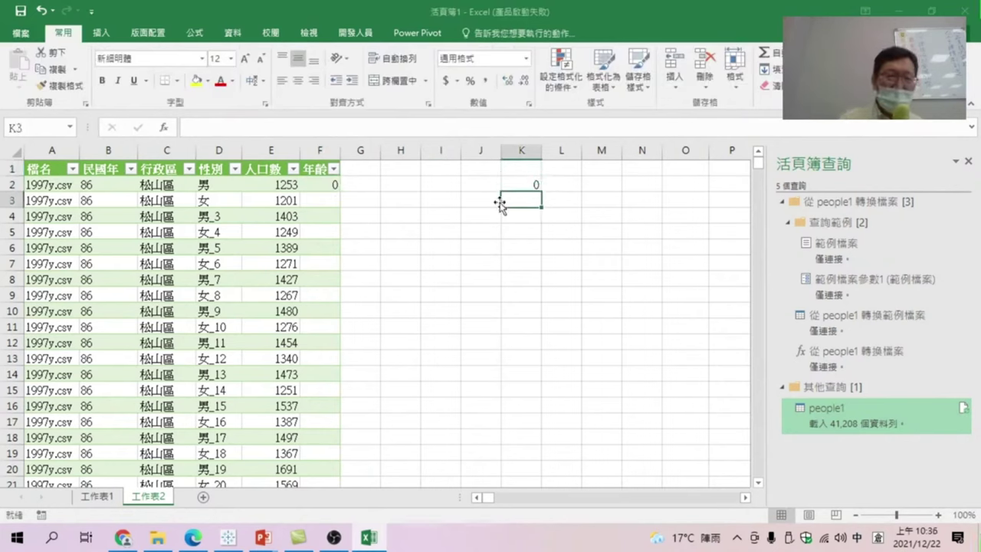
text(1)
key(Return)
click(324, 184)
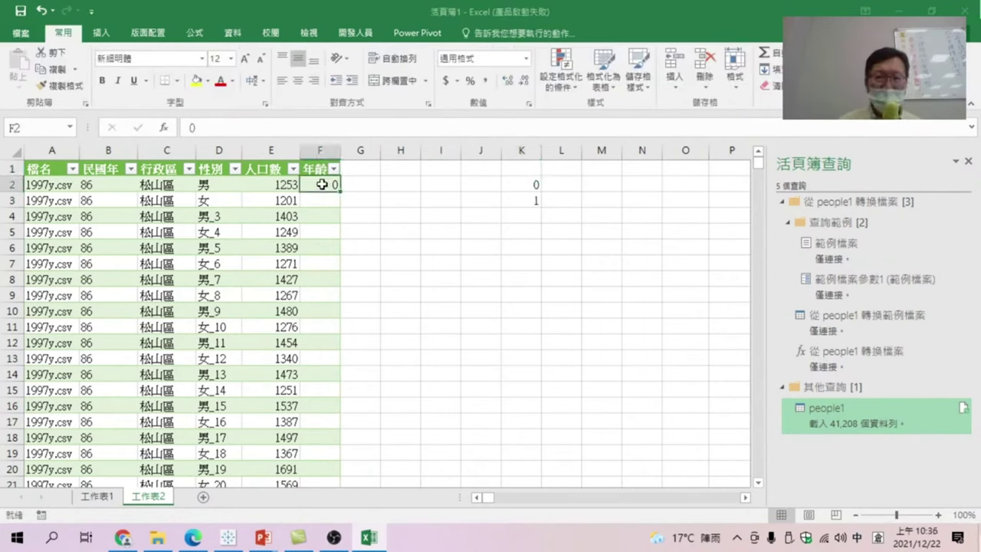
drag(518, 184, 530, 377)
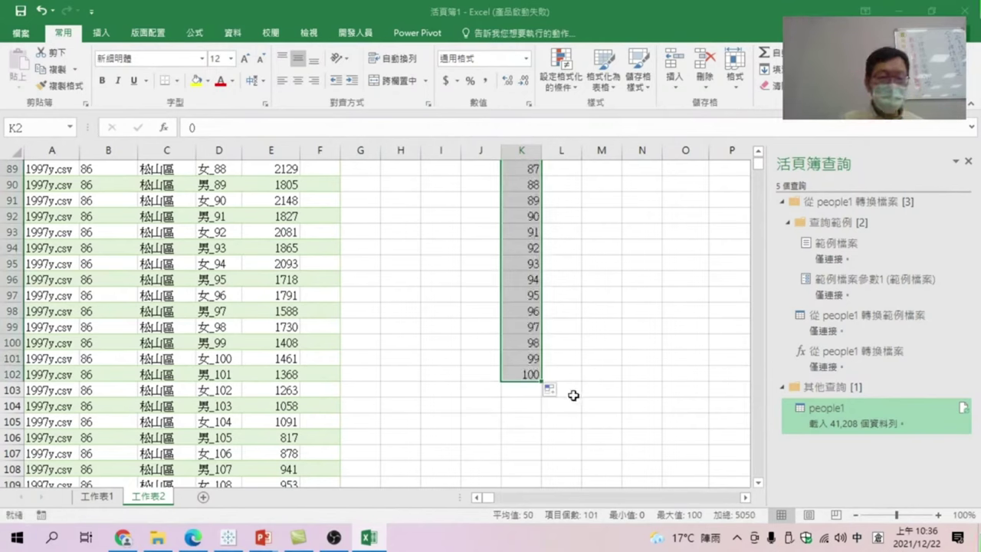
key(ctrl+c)
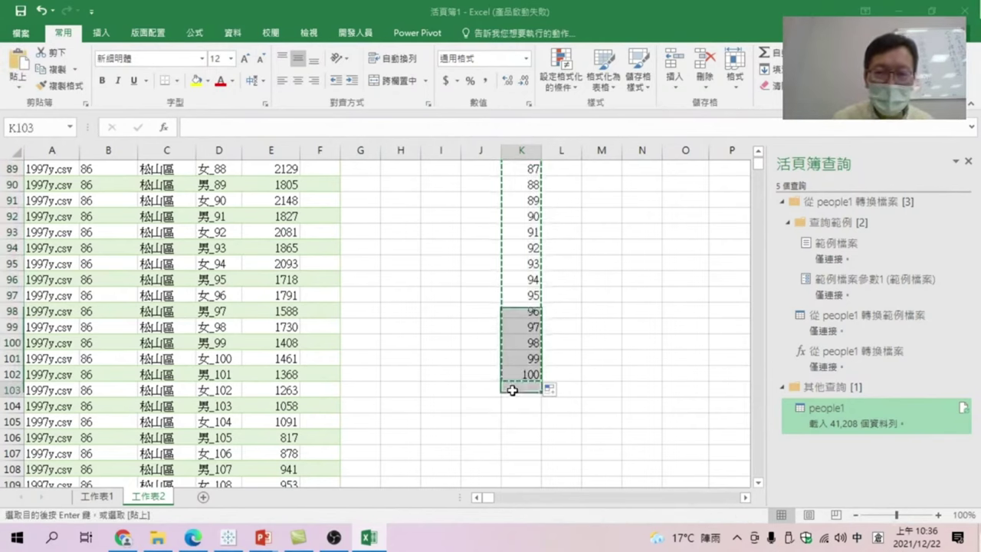
click(529, 389)
key(ctrl+v)
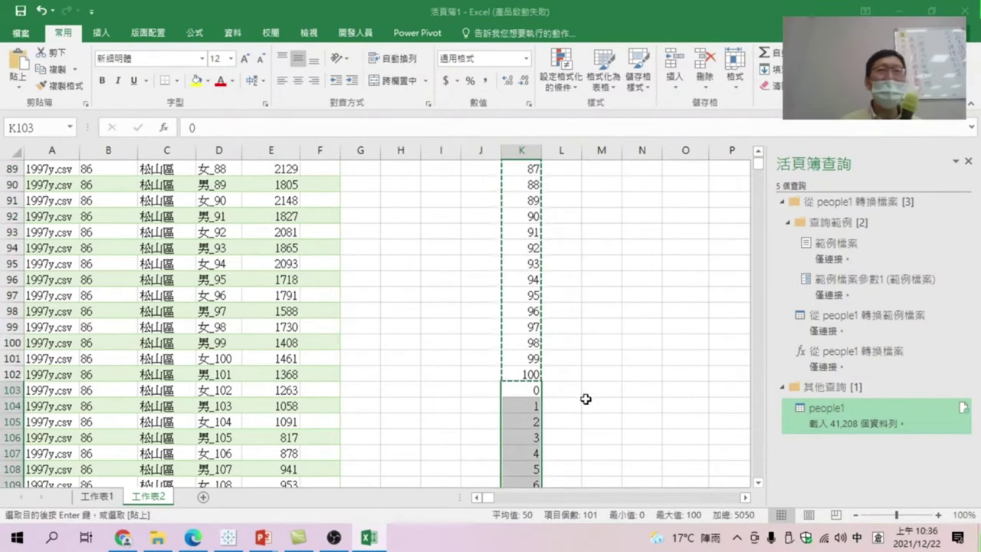
Sort the helper list ascending and copy the paired ages in K2:K203.
scroll(541, 338, up, 12)
scroll(536, 268, up, 16)
scroll(529, 215, up, 2)
click(527, 184)
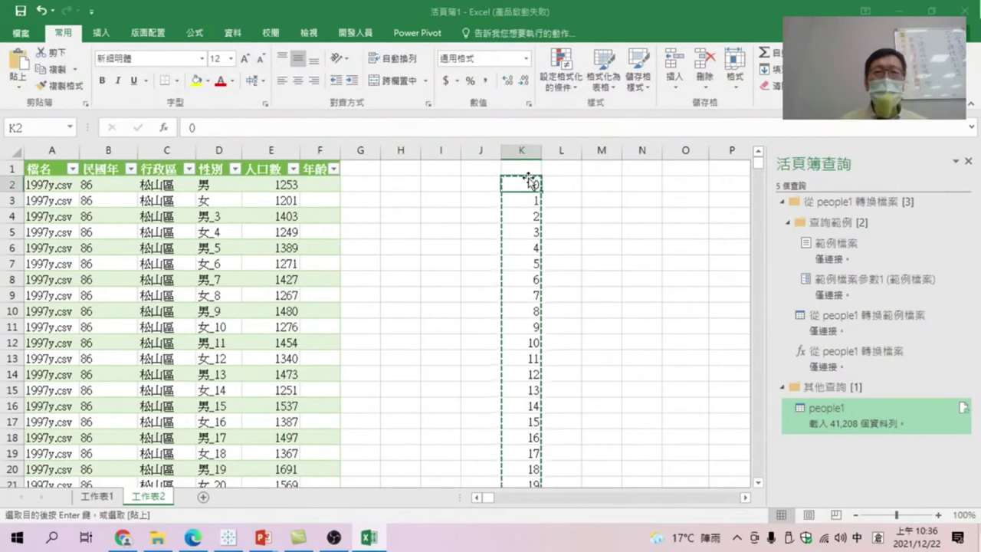
click(864, 81)
click(866, 123)
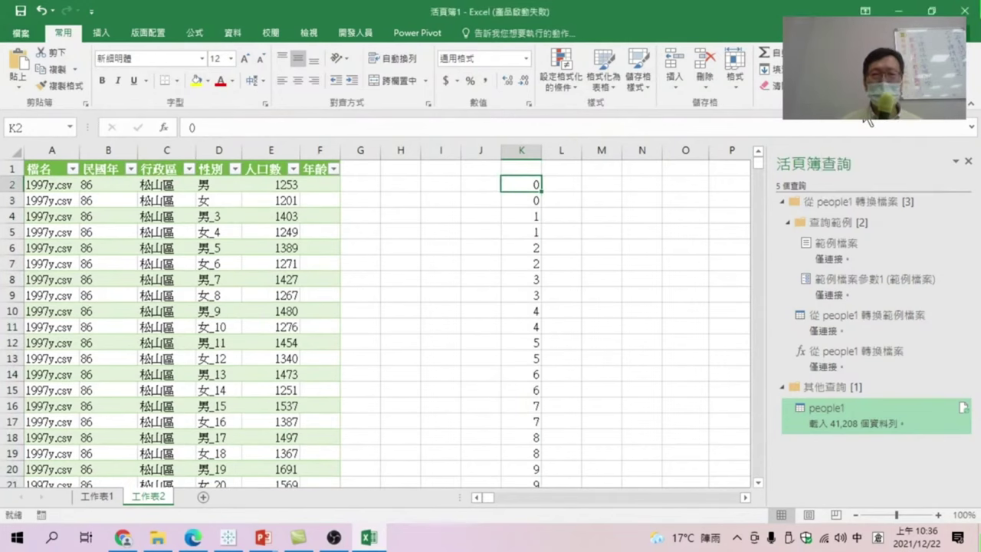
drag(521, 181, 535, 542)
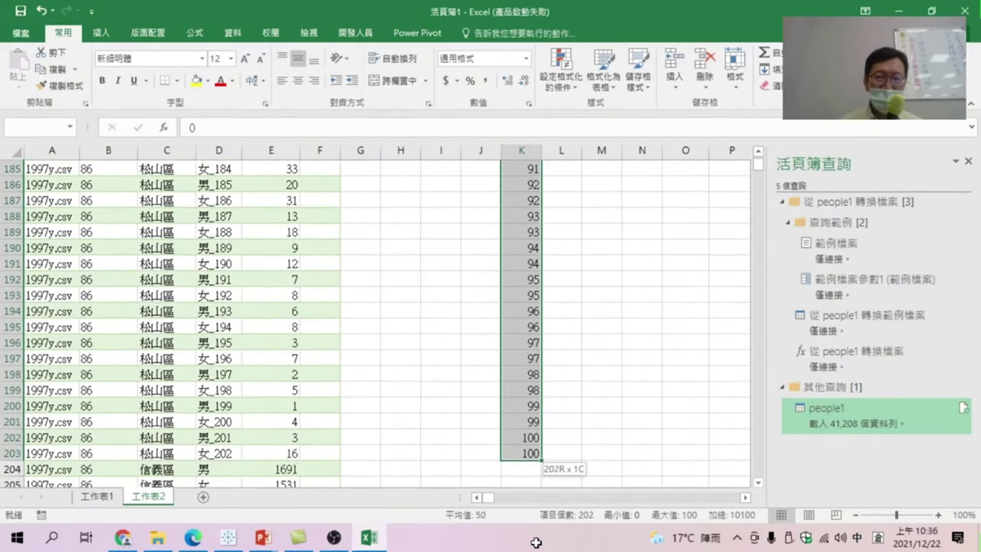
click(51, 69)
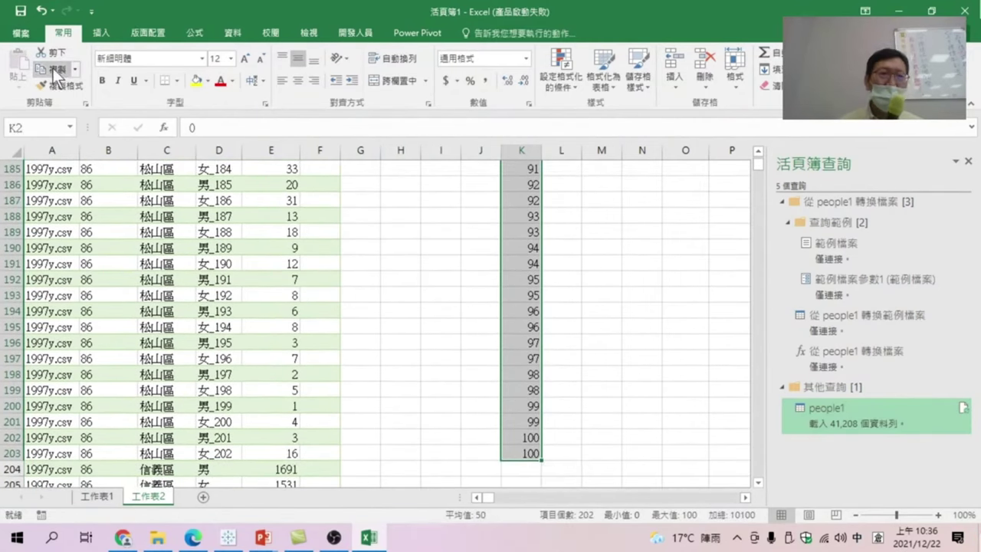
Paste the paired 0–100 ages into 年齡 from F2 down to the last table row.
click(315, 185)
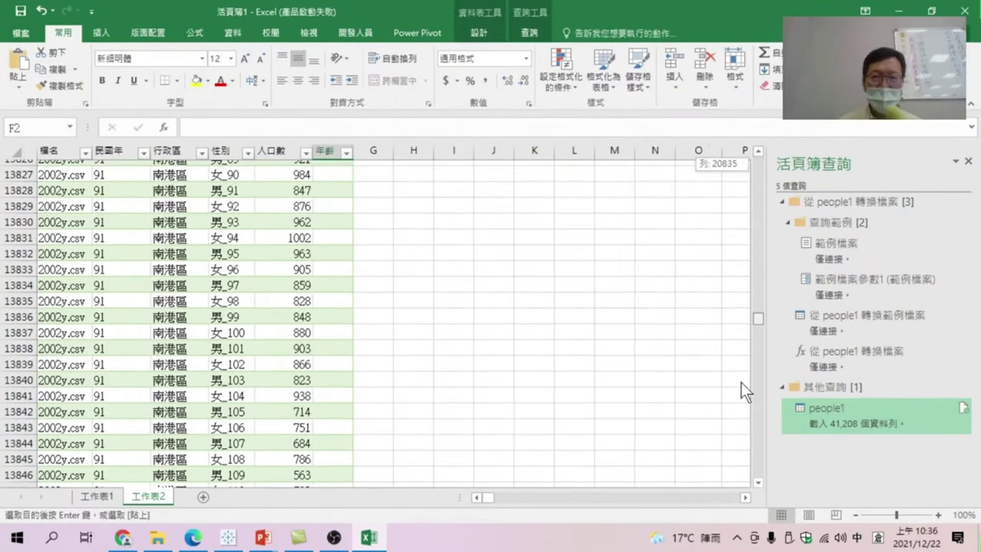
drag(761, 164, 755, 475)
shift+click(329, 469)
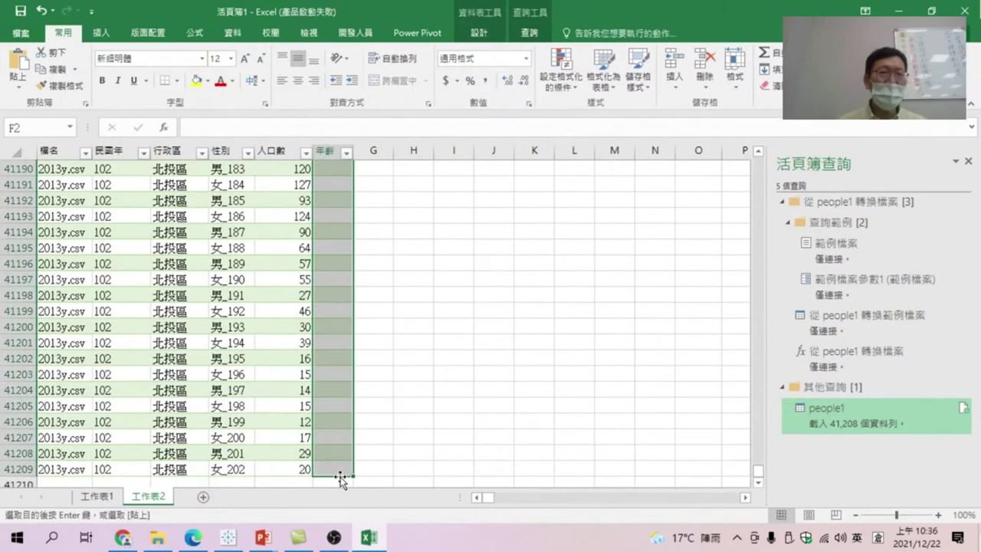
click(19, 65)
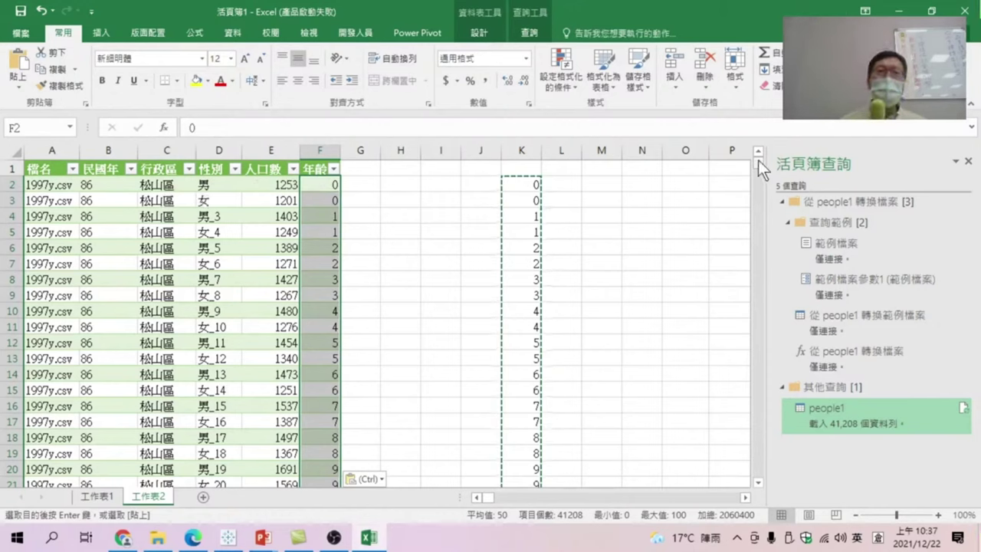
drag(758, 160, 744, 487)
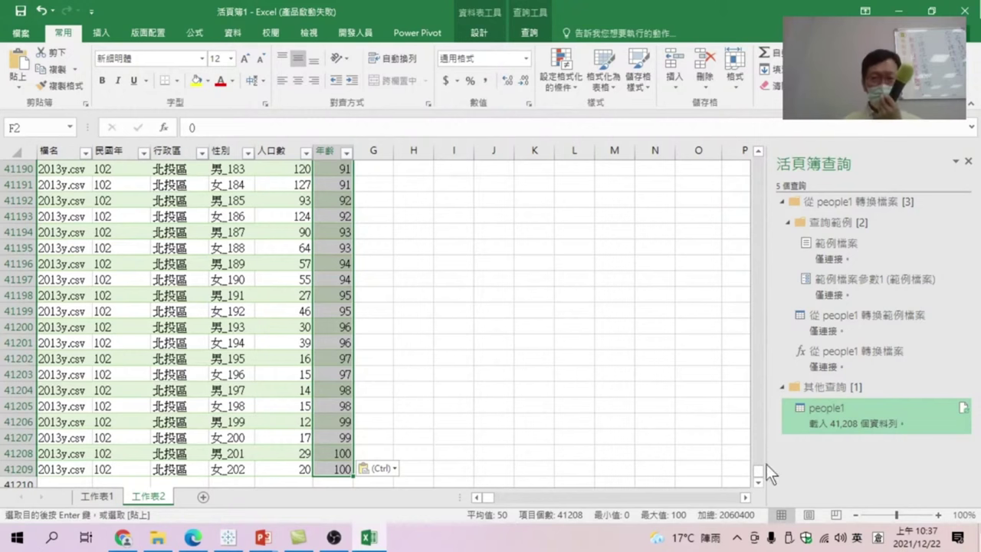
drag(757, 474, 756, 157)
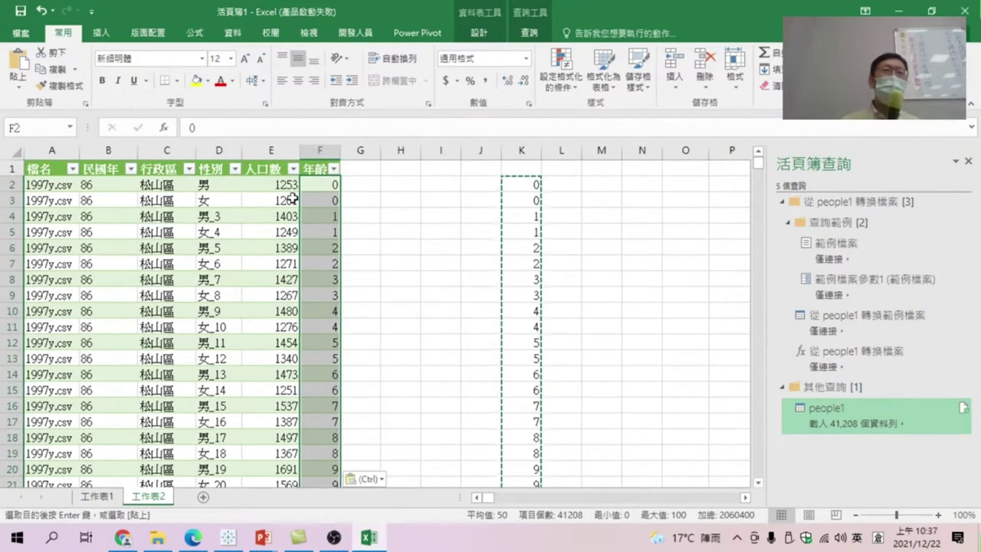
Replace every numbered 男 entry in the 性別 column with plain 男 using Replace All.
right_click(214, 148)
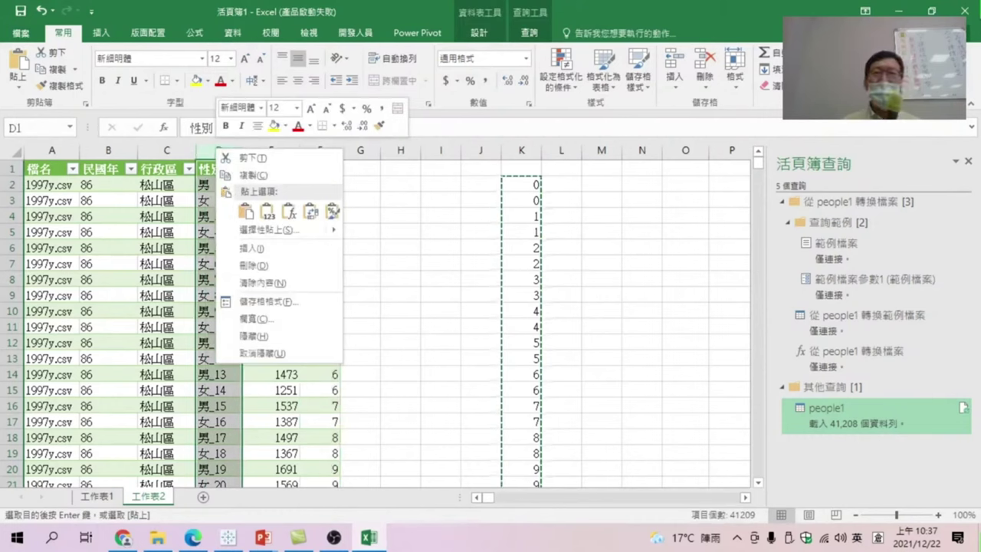
click(246, 212)
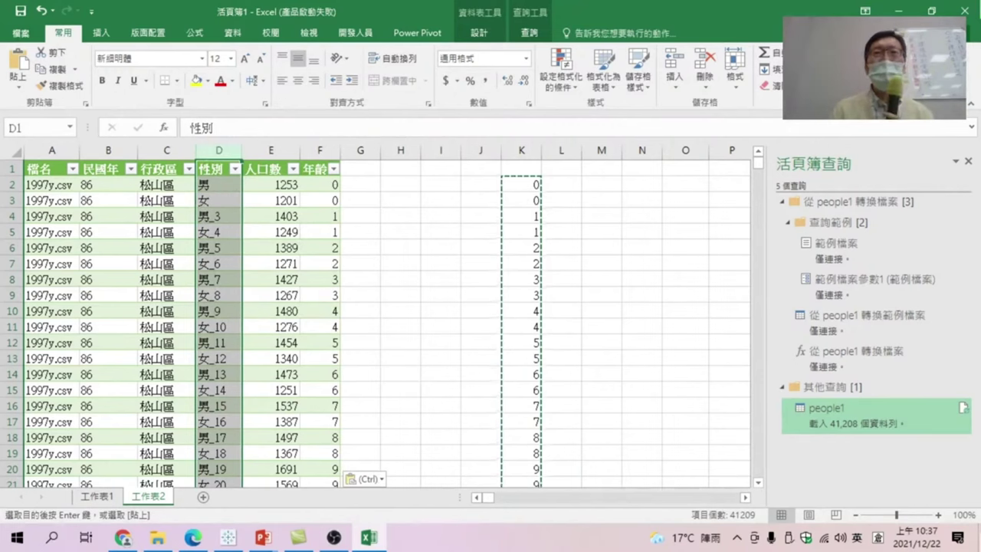
click(874, 76)
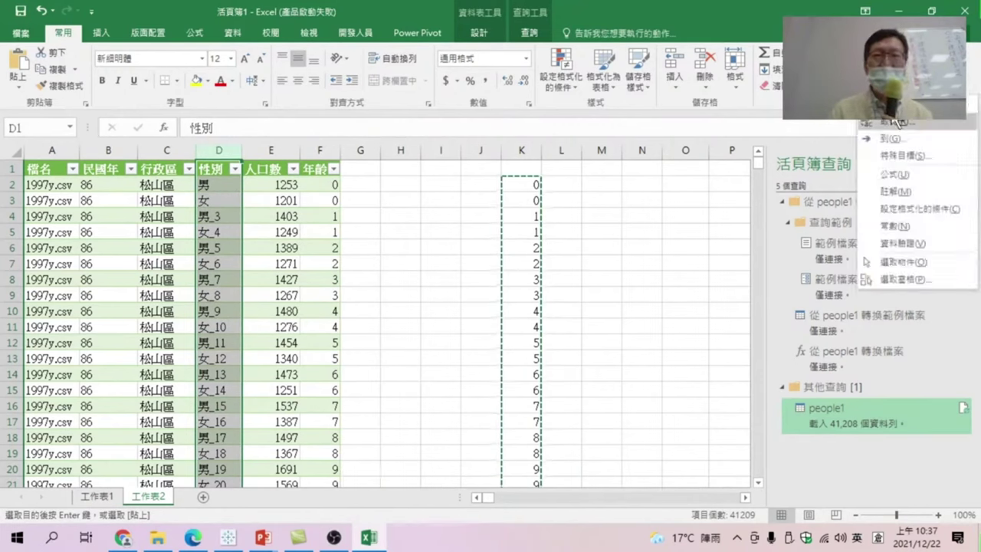
click(896, 152)
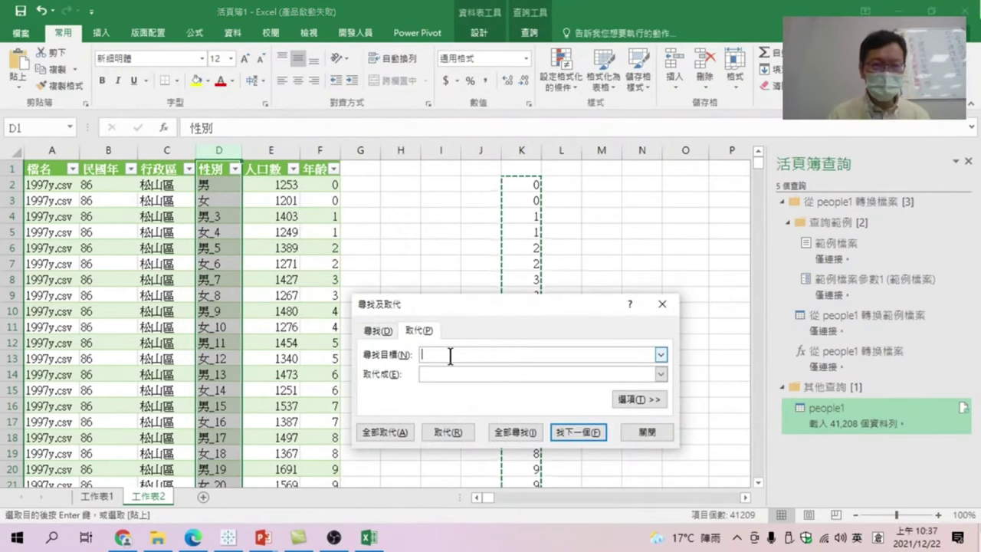
text(男*)
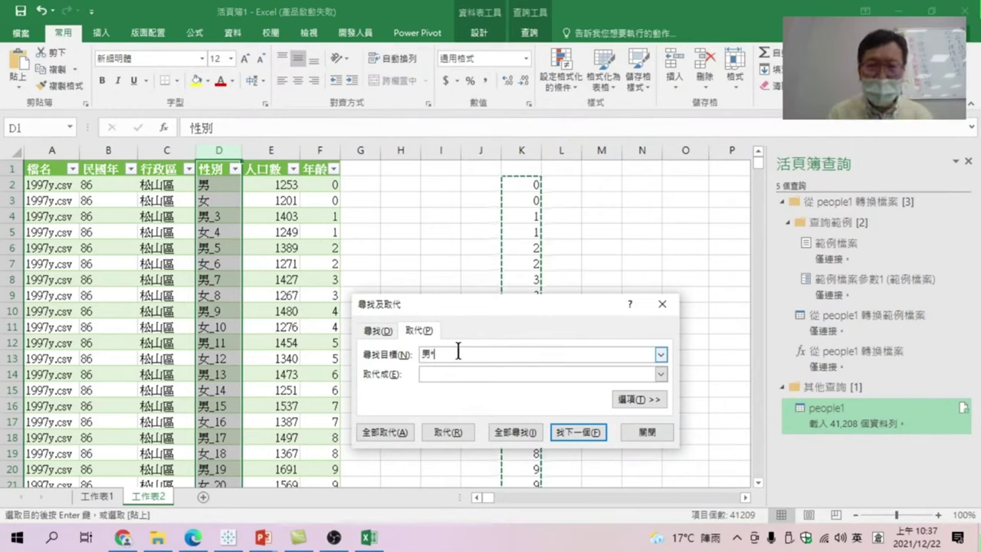
click(466, 372)
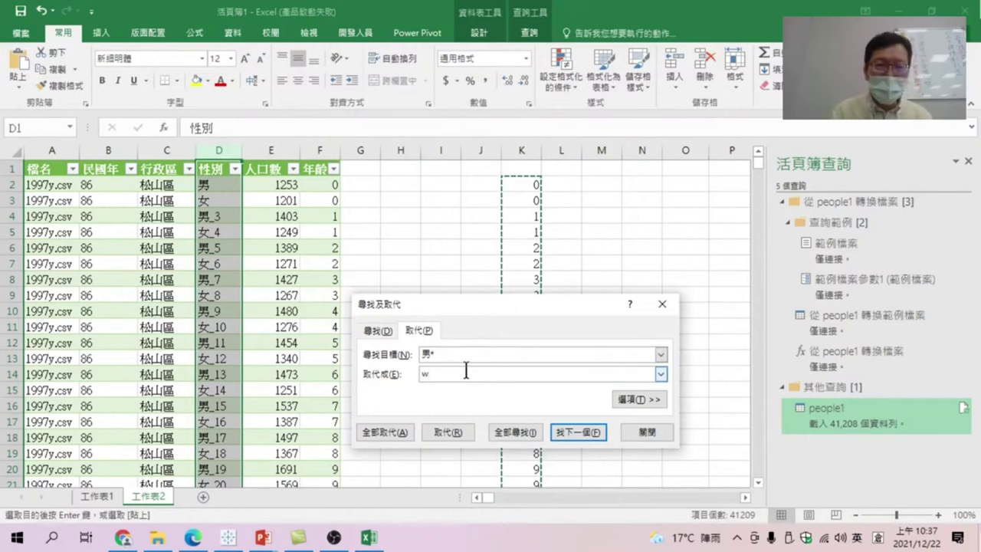
text(男)
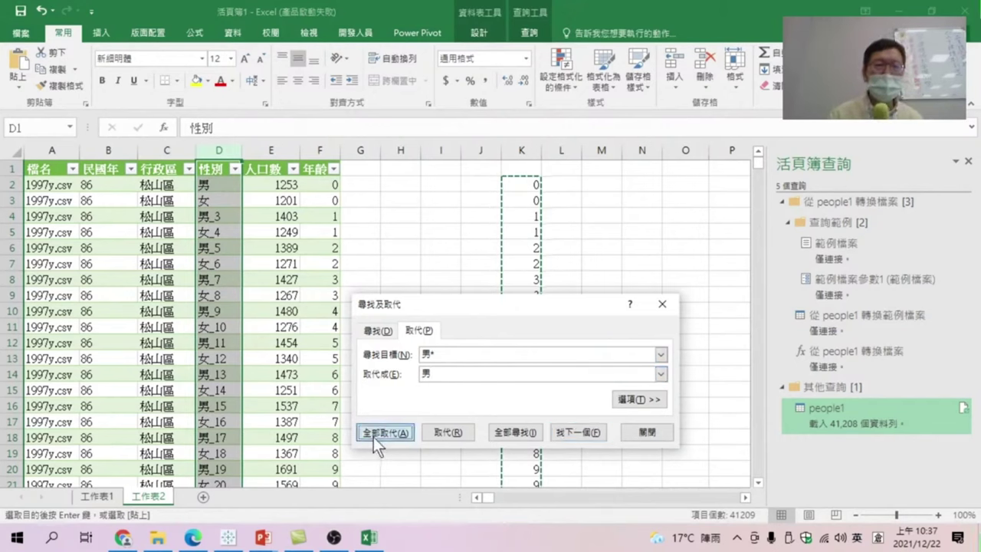
click(373, 437)
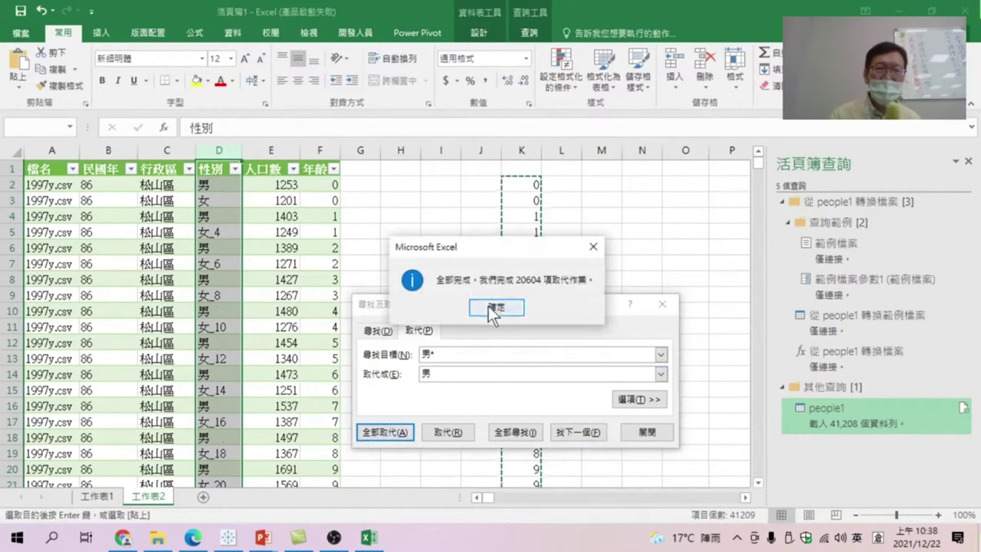
click(494, 305)
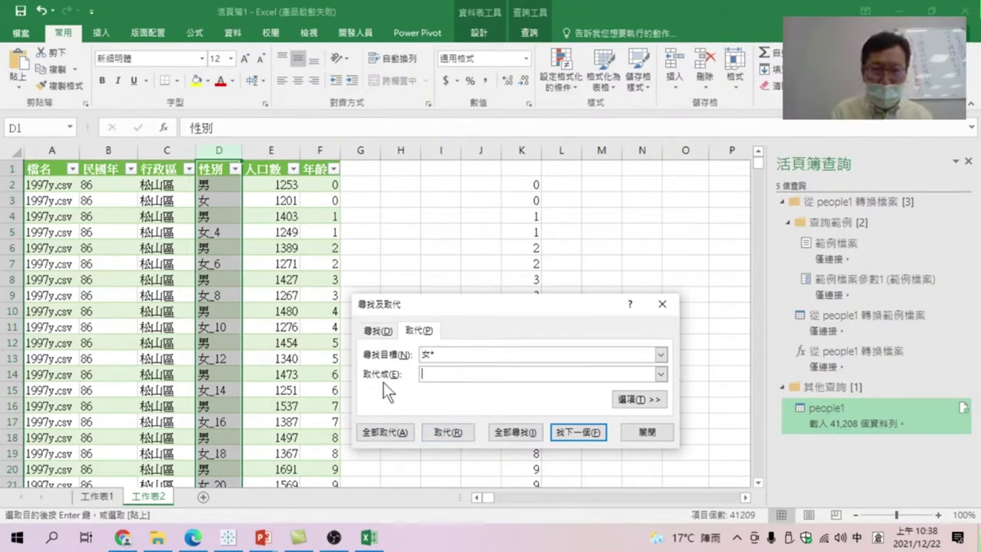
Replace every 女-prefixed entry with plain 女 (20,604 replacements).
text(女)
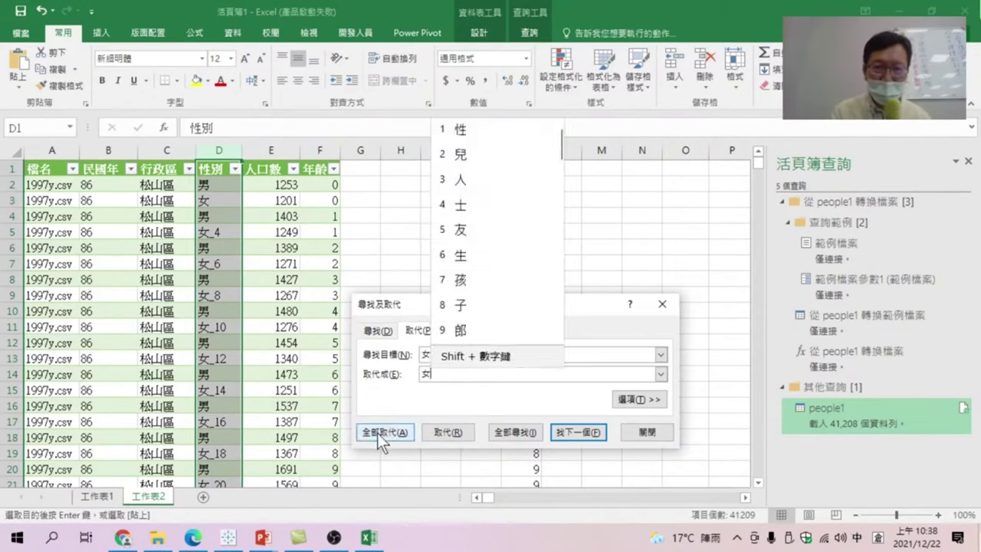
click(377, 433)
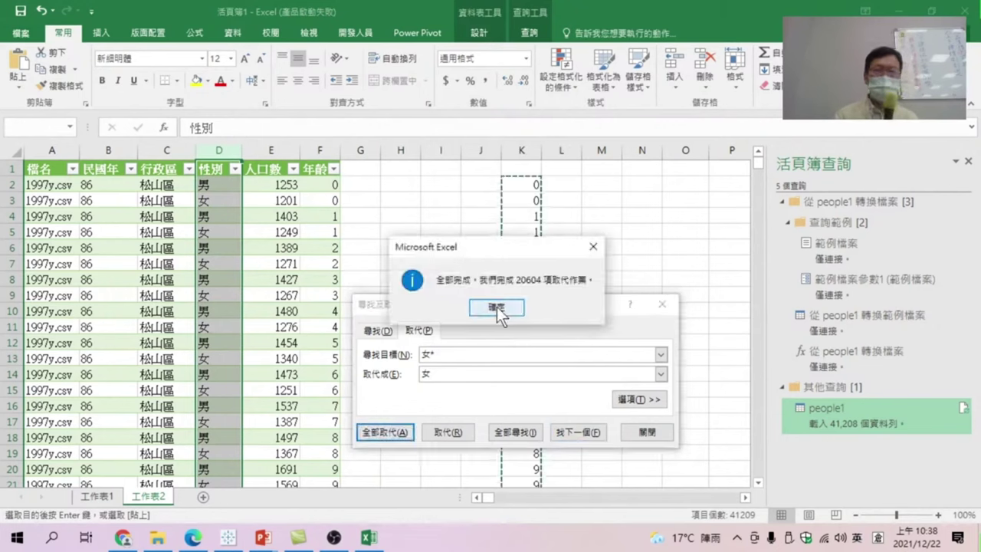
click(497, 308)
key(Escape)
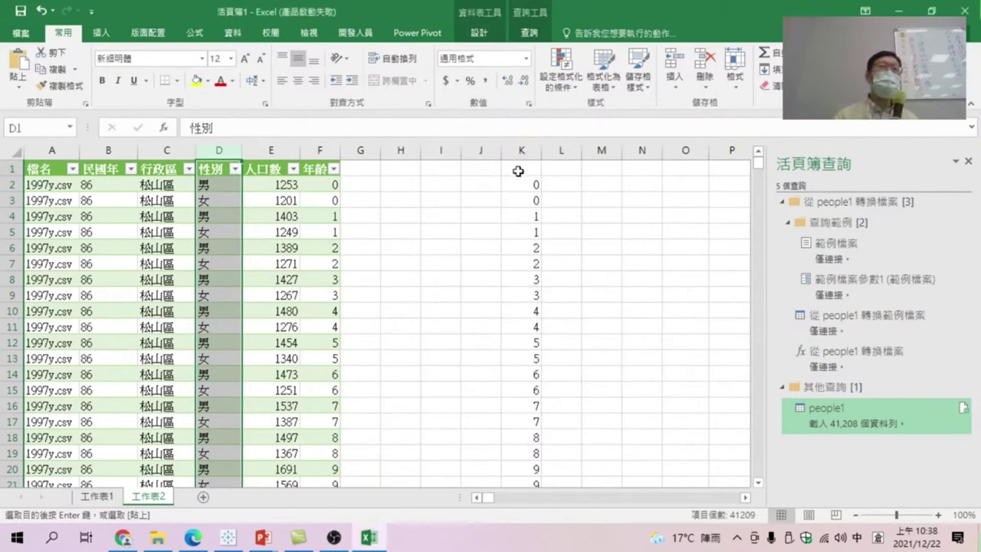
Clear the helper age numbers from column K.
click(521, 150)
right_click(522, 155)
click(549, 271)
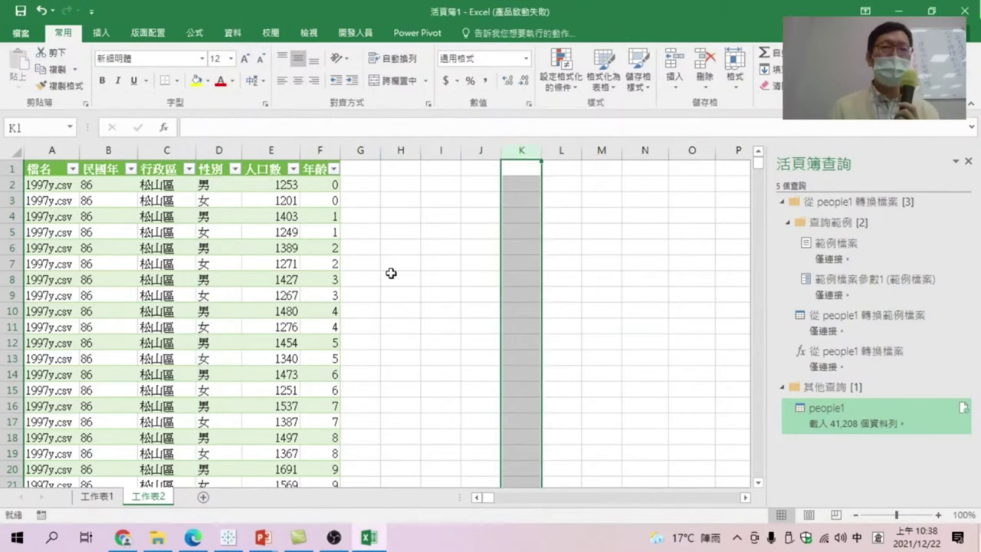
click(325, 249)
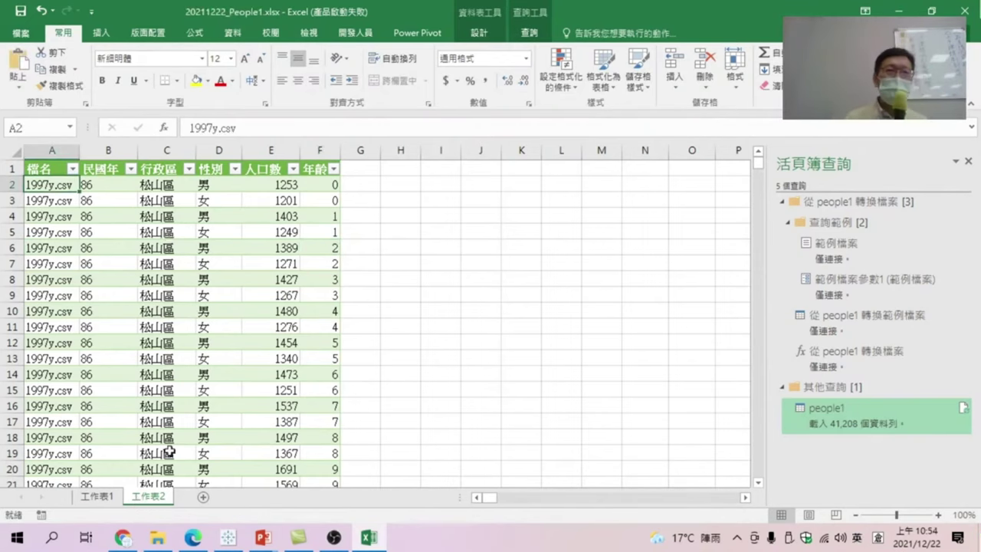
click(215, 299)
scroll(175, 299, down, 4)
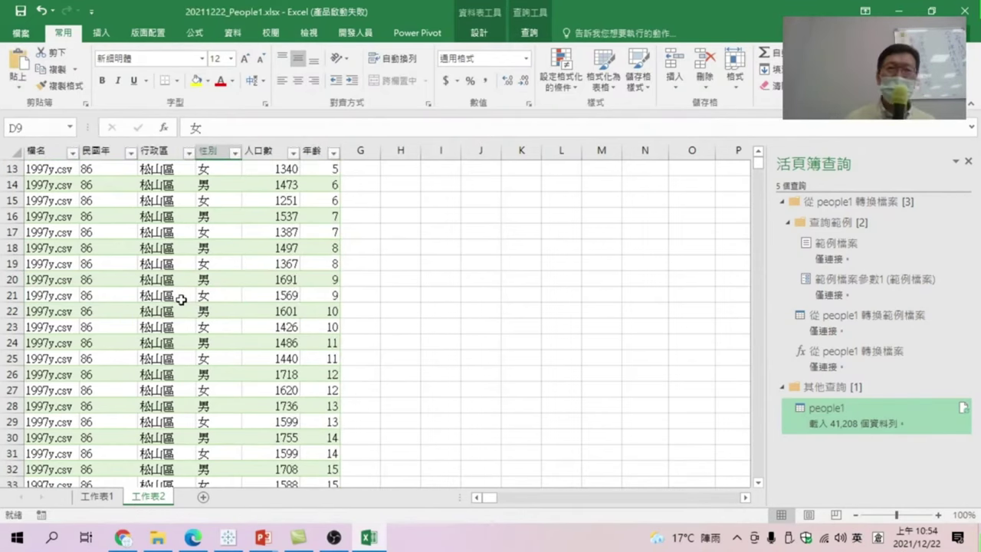
scroll(175, 299, down, 7)
mouse_move(756, 163)
mouse_down()
mouse_move(722, 454)
mouse_move(734, 496)
mouse_up()
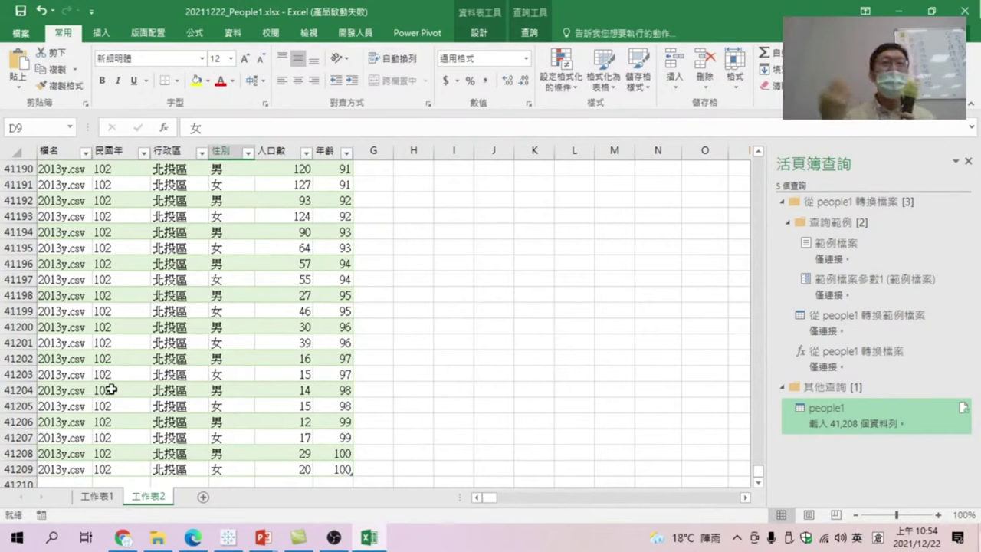
click(155, 358)
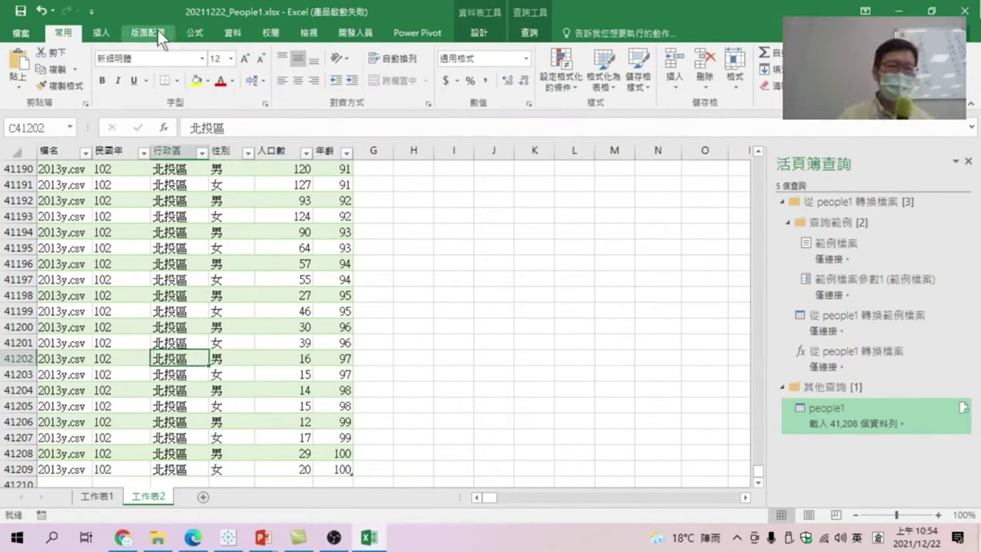
Start a new query from a folder via Data > New Query > From File > From Folder.
click(231, 34)
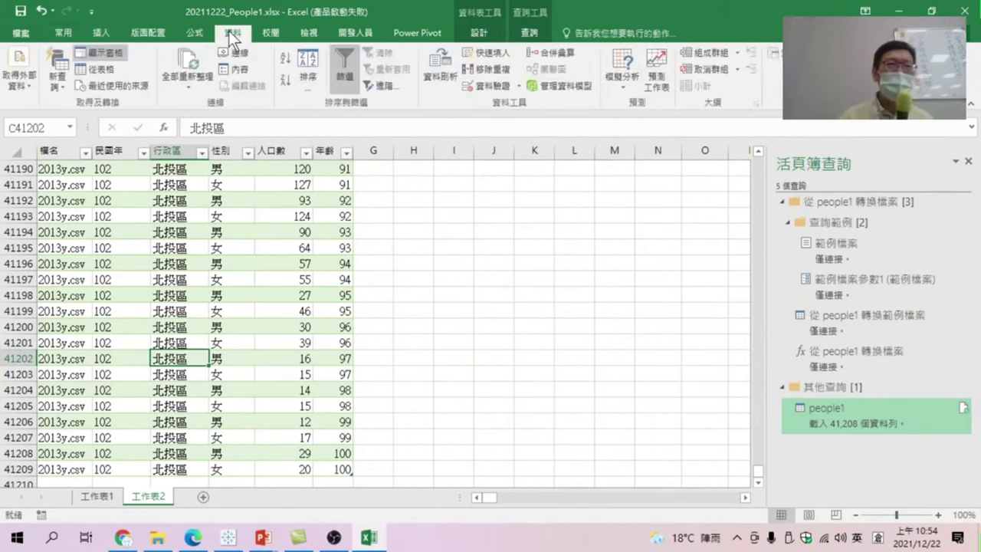
click(57, 77)
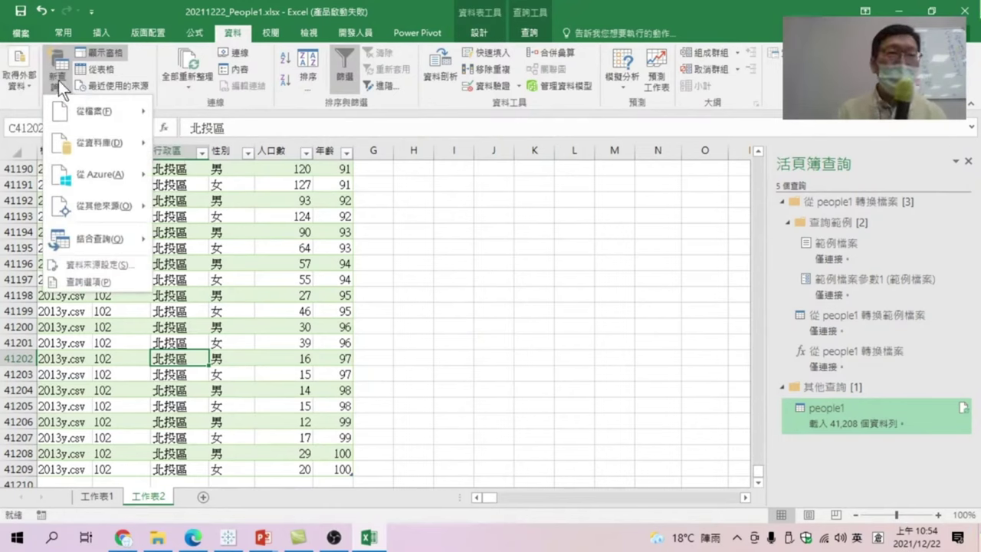
mouse_move(94, 111)
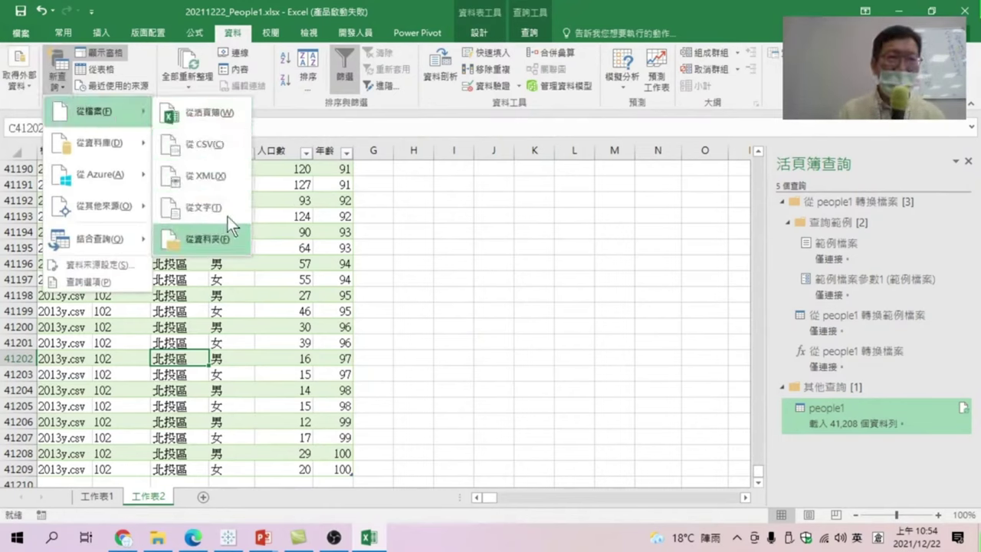
click(206, 235)
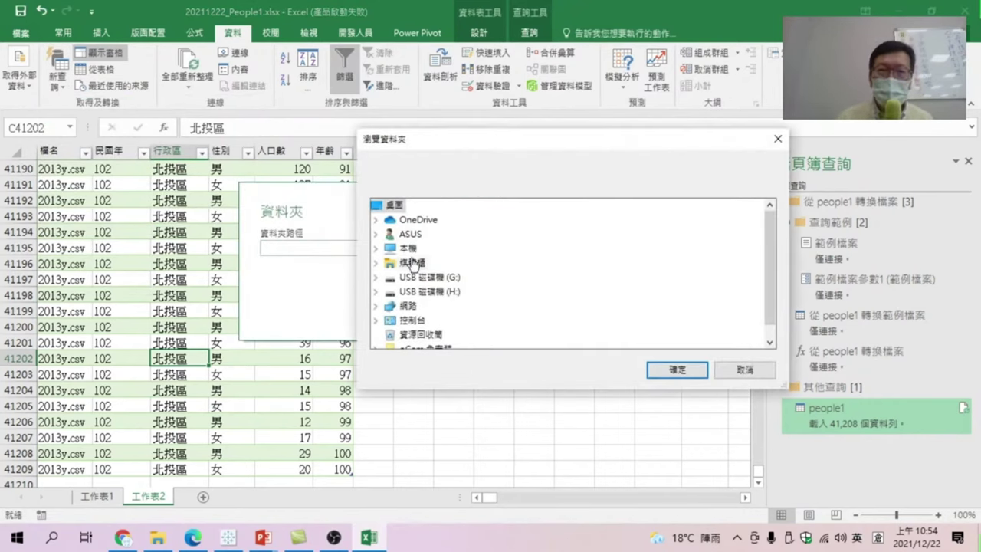
Choose the people2 folder inside 20211215_Excel樞紐分析資料視覺化 as the source and confirm.
double_click(414, 248)
scroll(476, 276, down, 2)
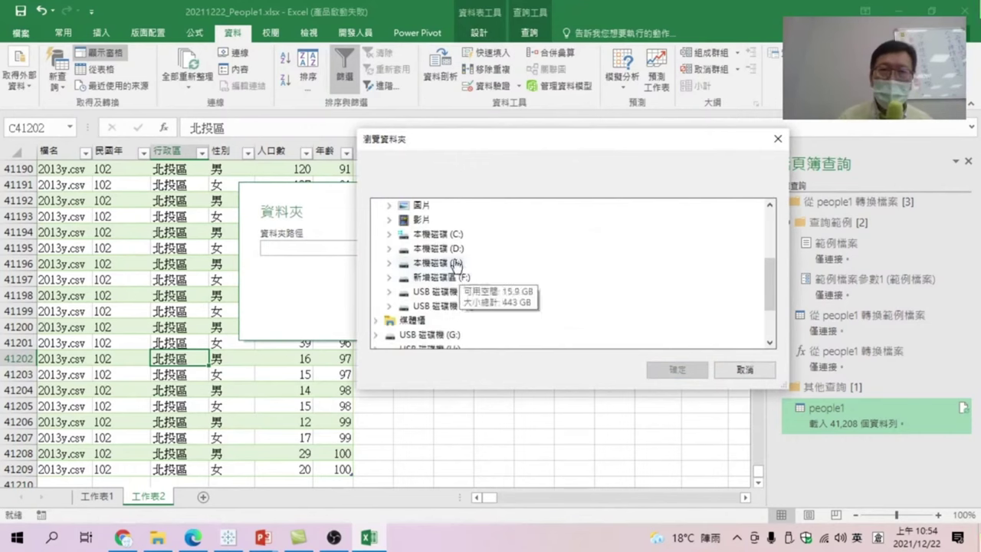
double_click(457, 263)
double_click(460, 259)
scroll(491, 292, down, 3)
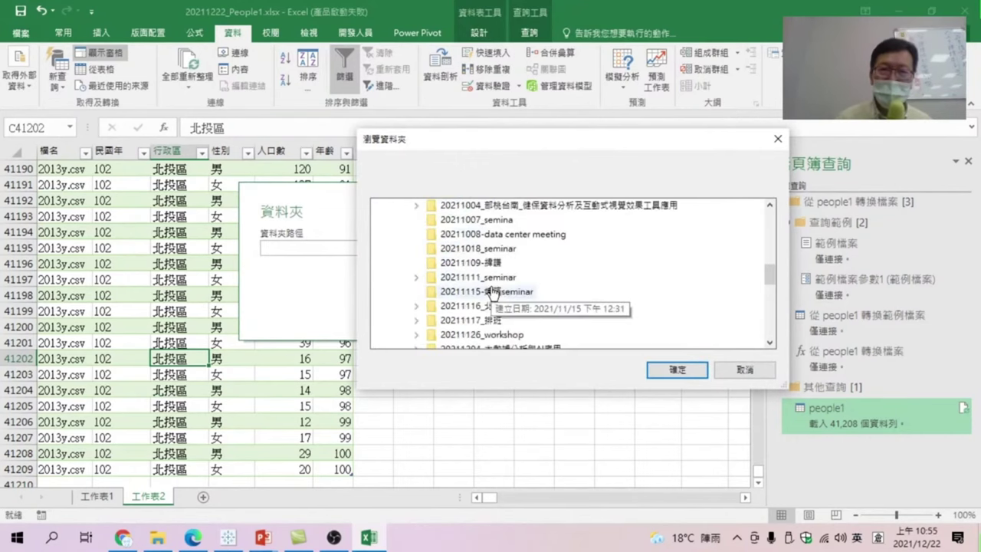
scroll(493, 295, down, 6)
scroll(506, 292, up, 3)
scroll(514, 288, up, 4)
scroll(526, 285, down, 3)
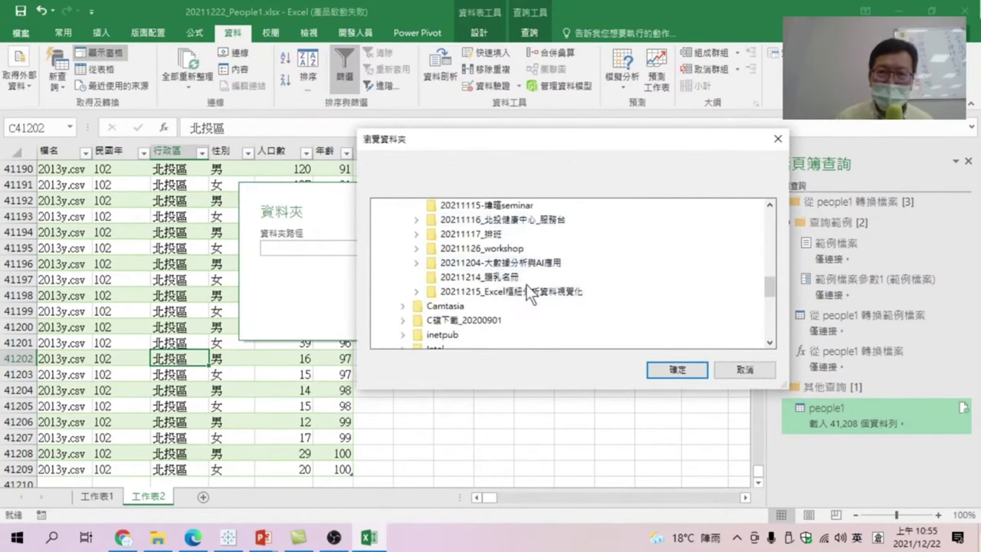
double_click(528, 289)
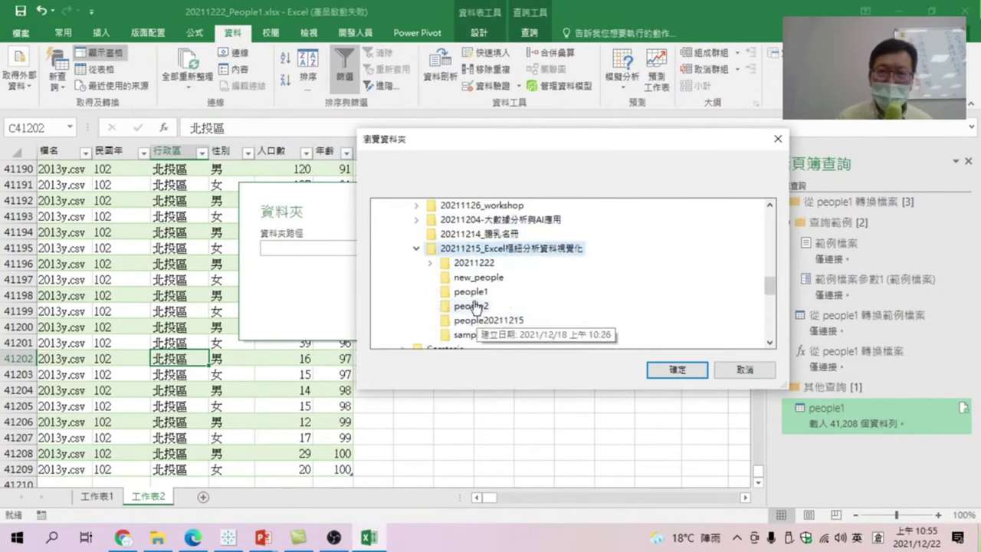
click(476, 306)
click(675, 371)
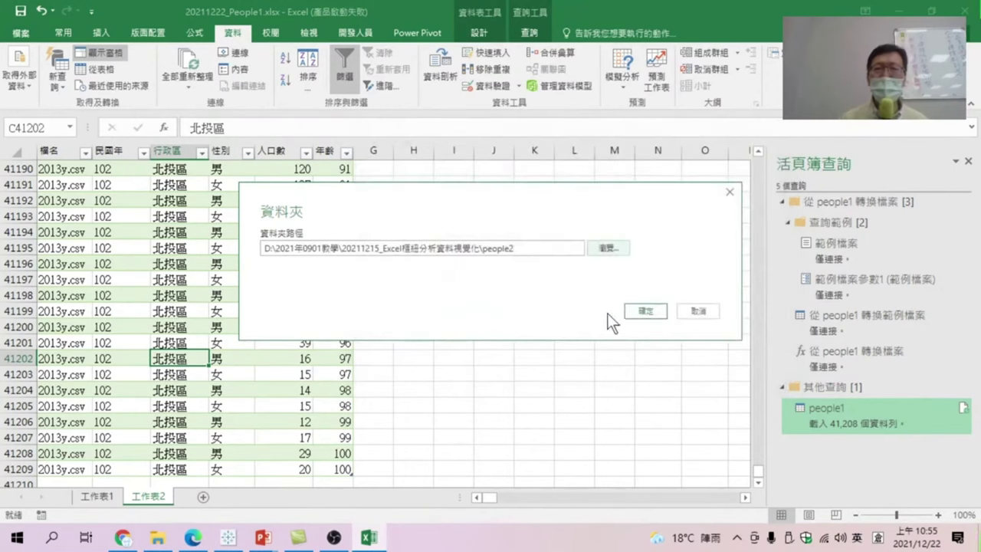
click(643, 311)
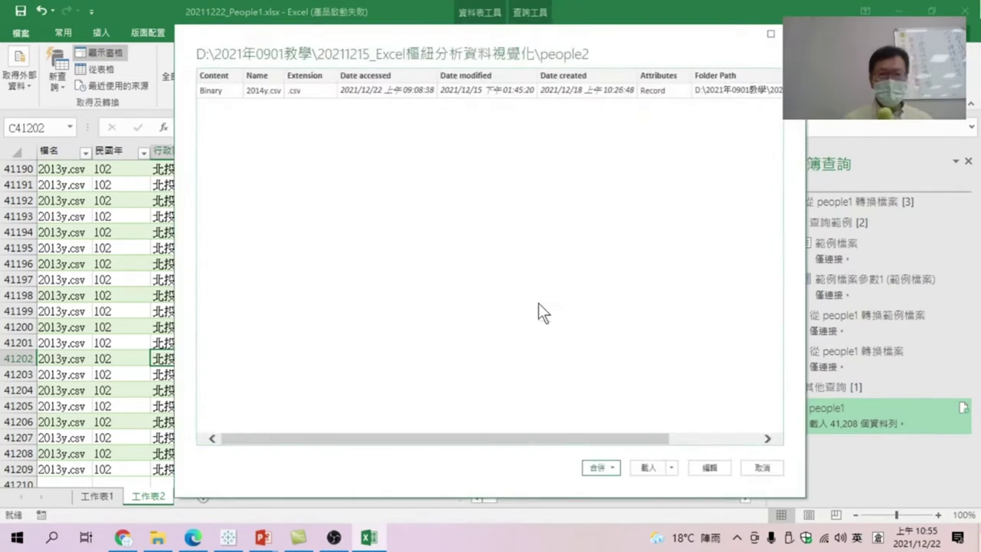
Combine the people2 folder's files with Combine & Edit.
click(611, 468)
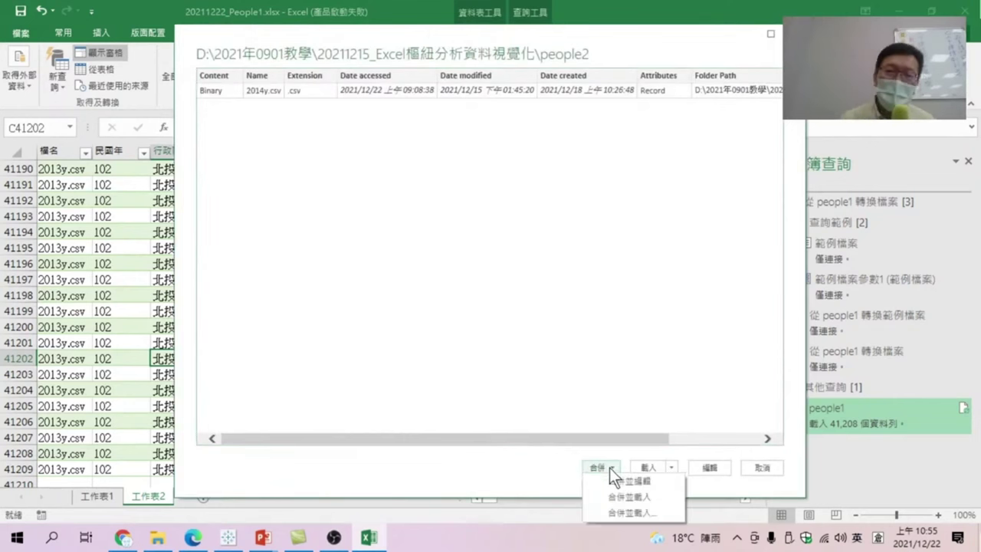
click(625, 497)
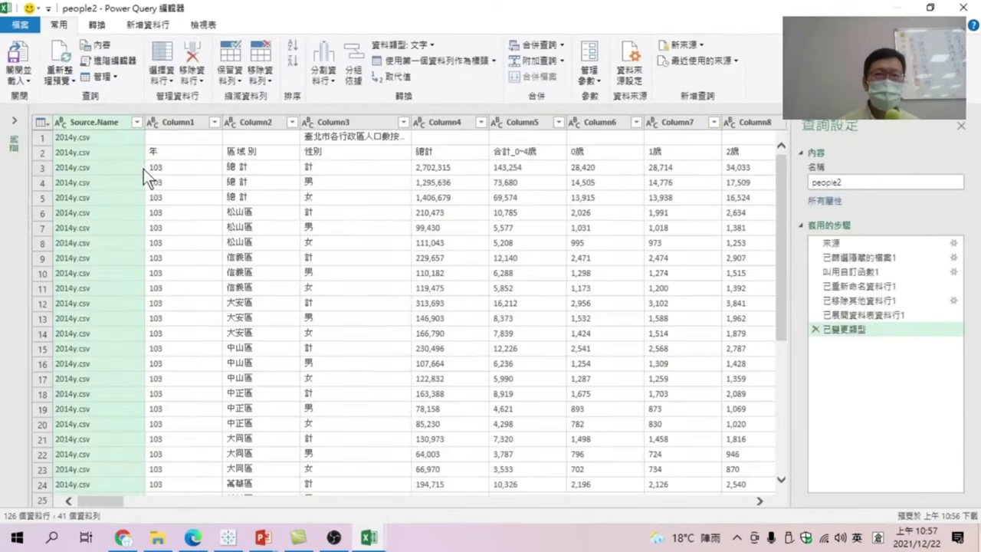
Promote the first row to headers so columns read 年, 區域別, 性別, 總計 and ages.
click(45, 123)
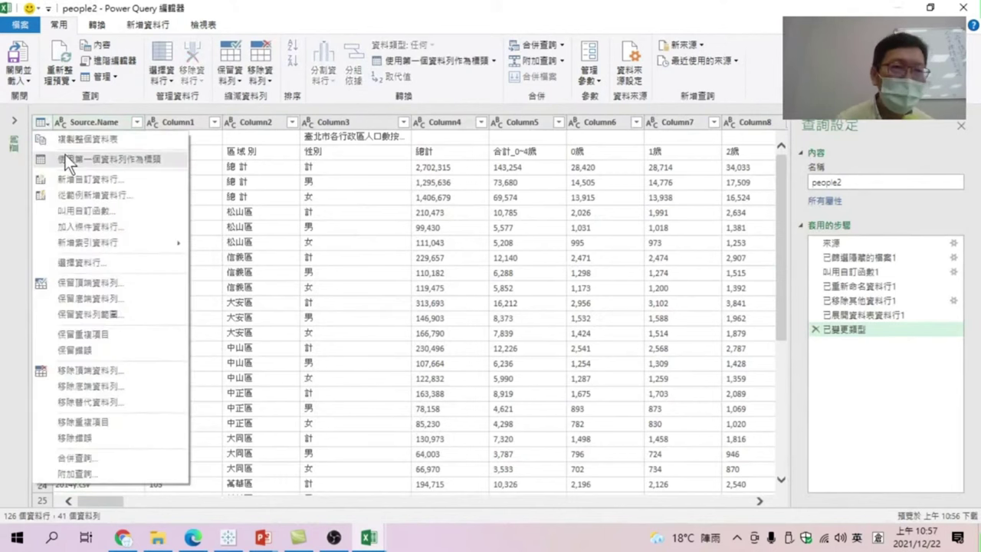
click(84, 161)
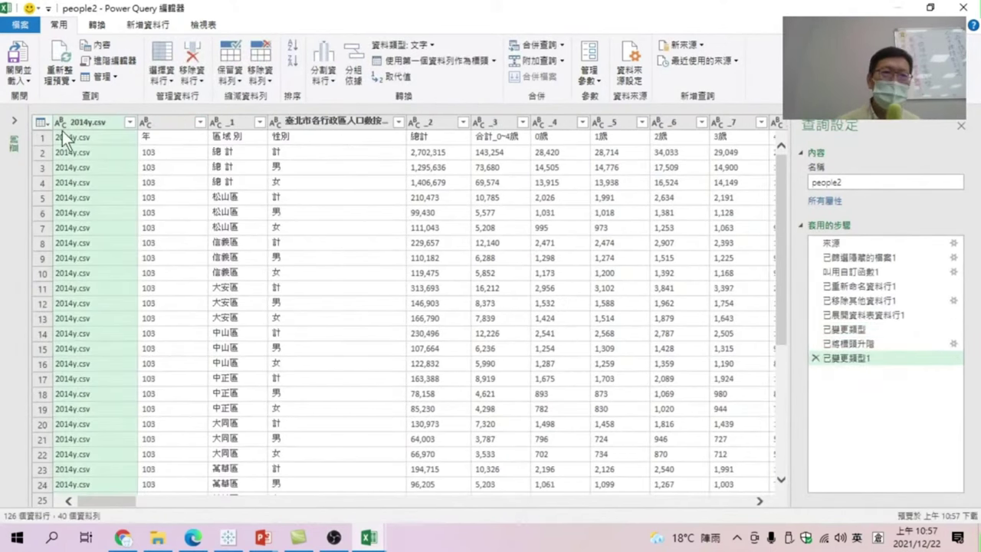
click(42, 123)
click(82, 158)
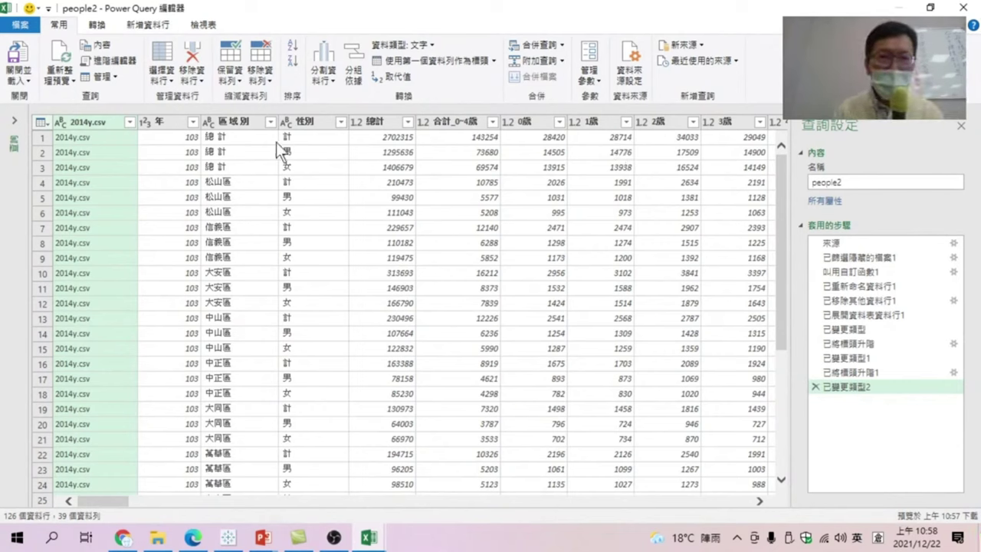
Rename the 2014y.csv column to 欄名.
drag(95, 118, 94, 119)
right_click(93, 119)
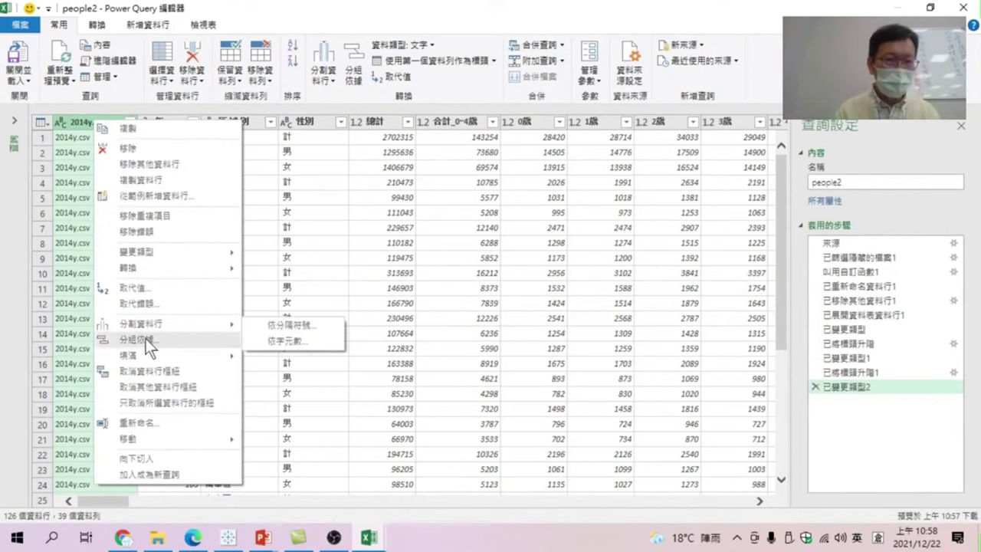
click(148, 425)
key(BackSpace)
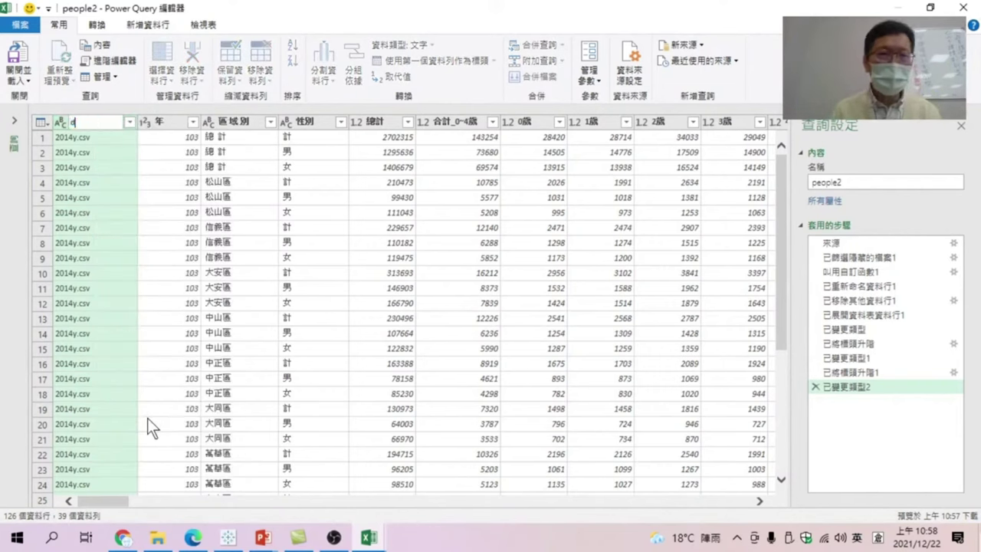
text(欄名)
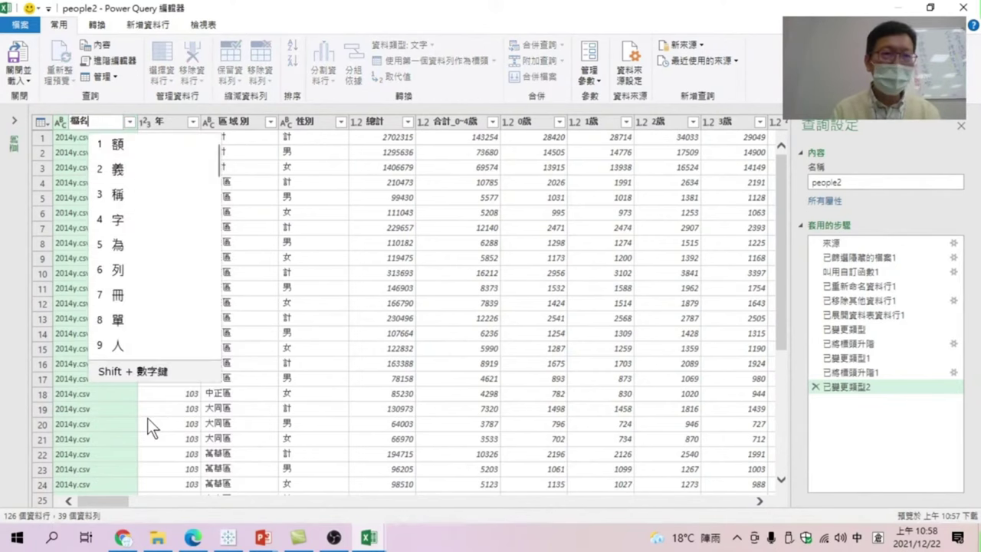
key(Return)
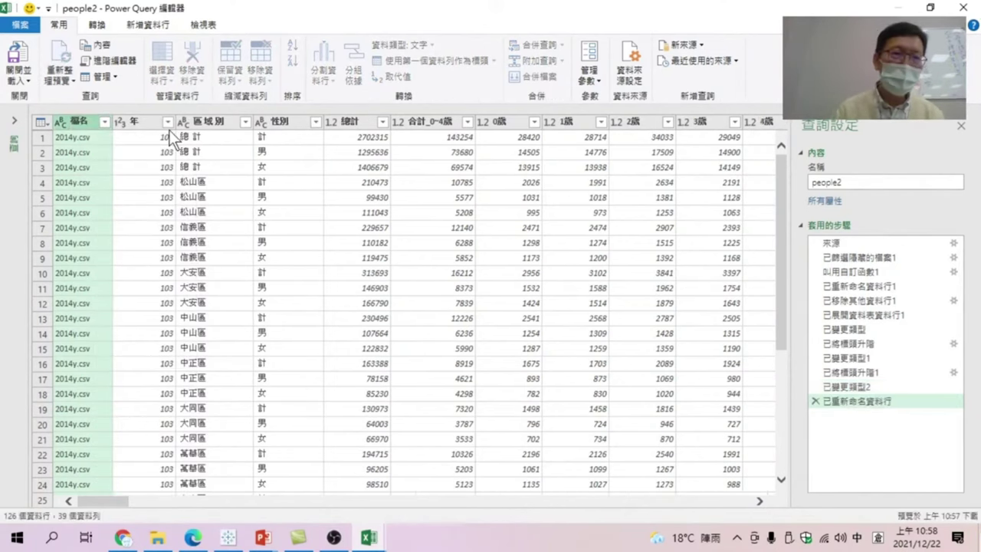
Rename the 年 column to 民國年.
right_click(142, 120)
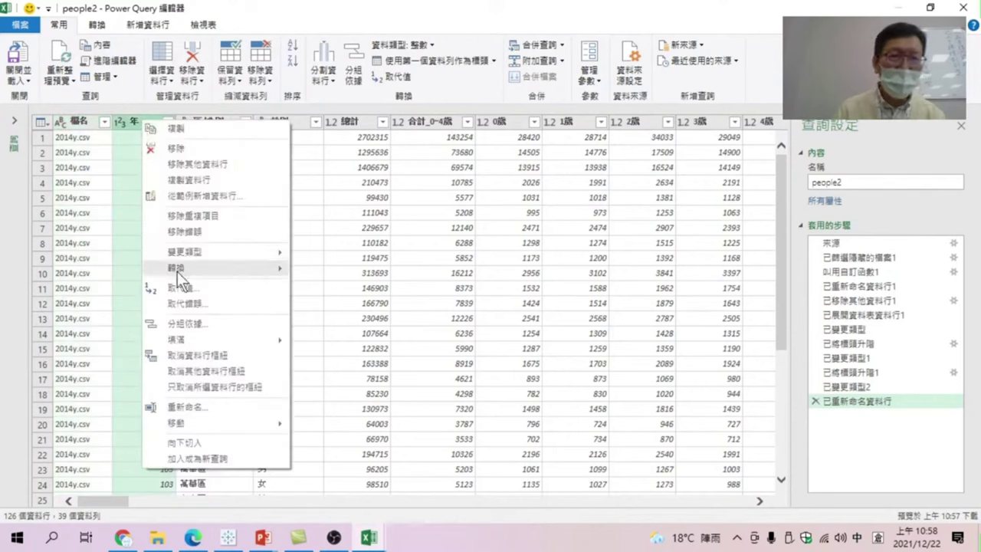
click(196, 408)
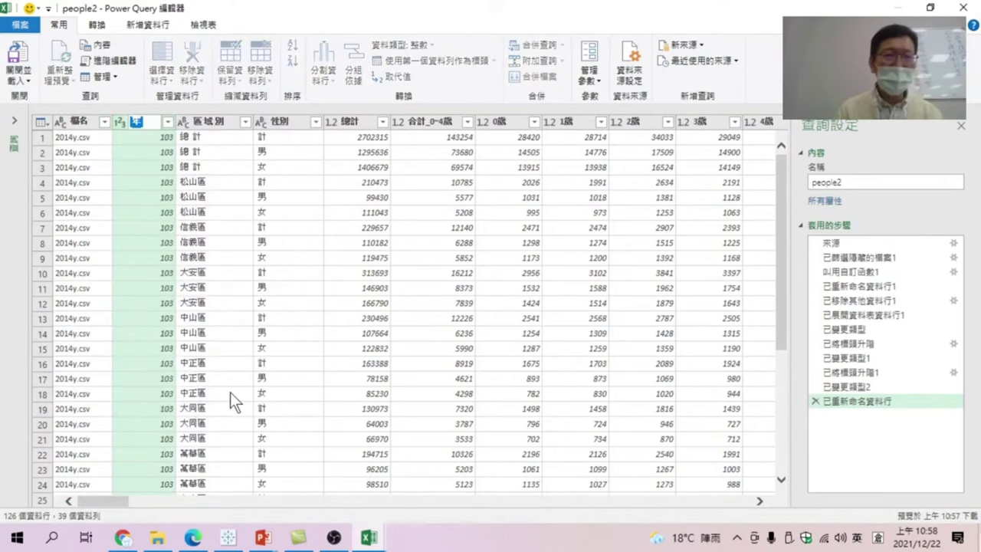
key(shift)
text(民國人)
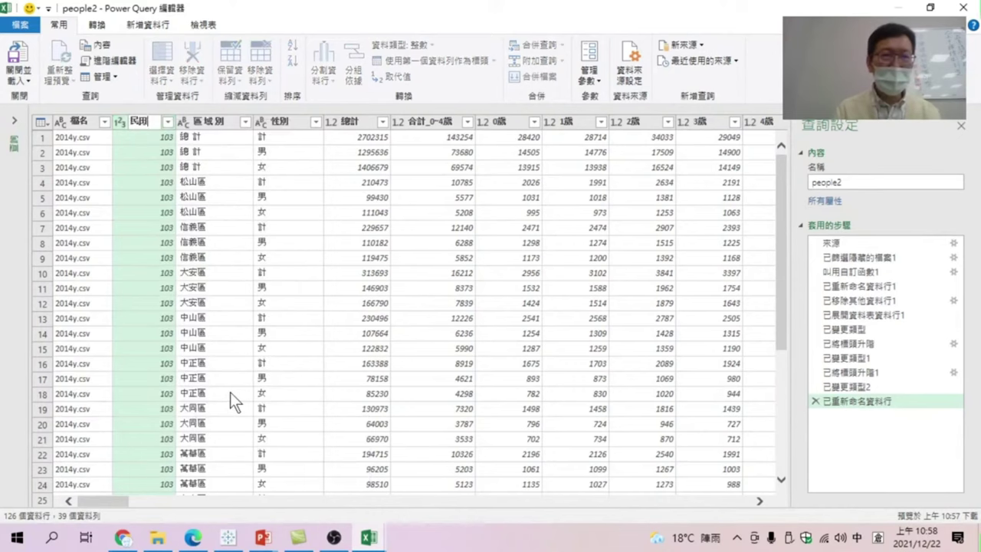
key(Down)
key(Return)
key(Return)
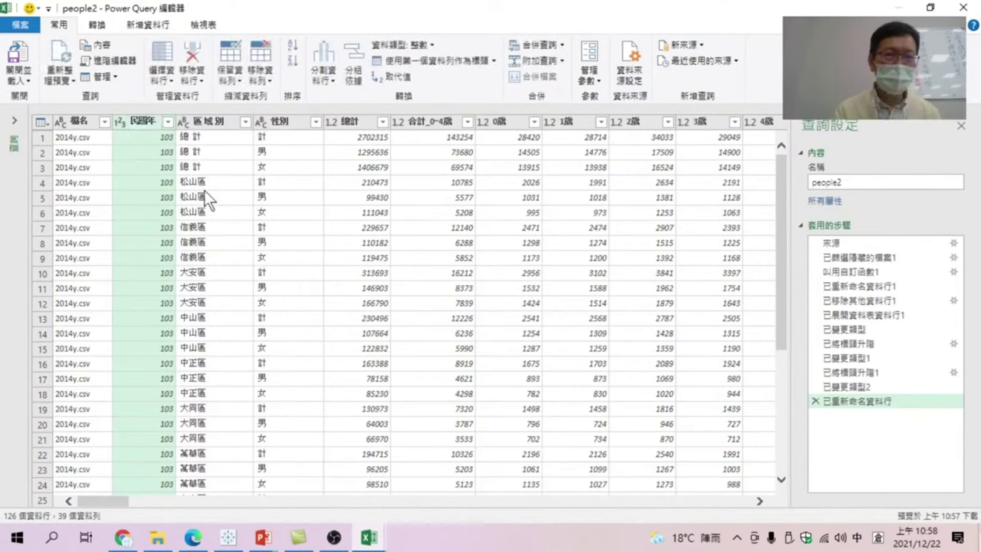
click(167, 121)
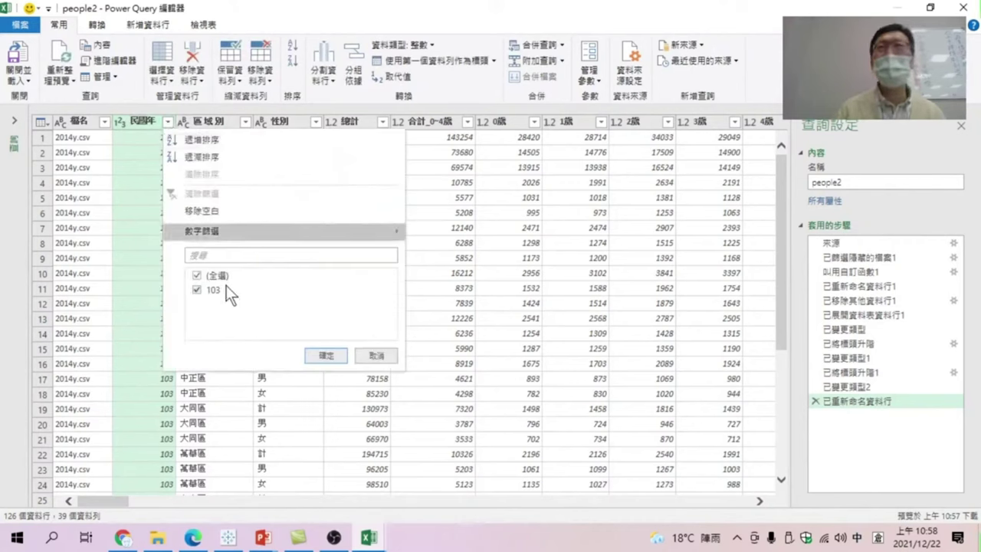
click(386, 357)
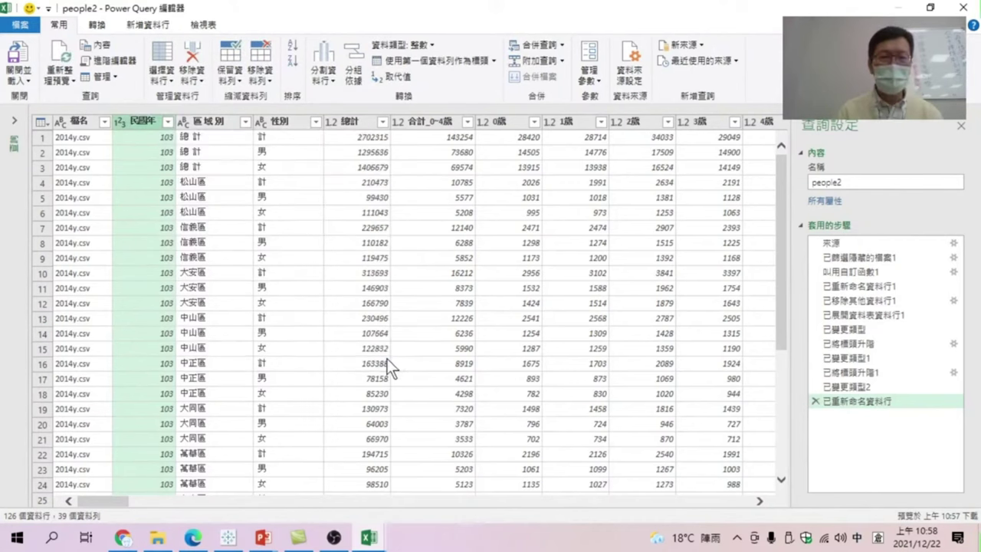
Rename the 區域別 column to 行政區.
right_click(213, 120)
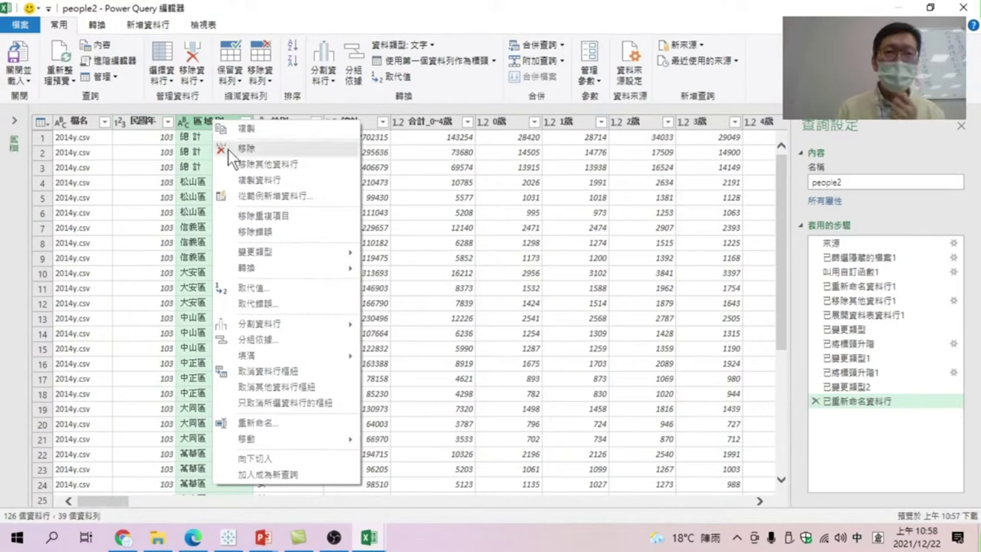
click(263, 423)
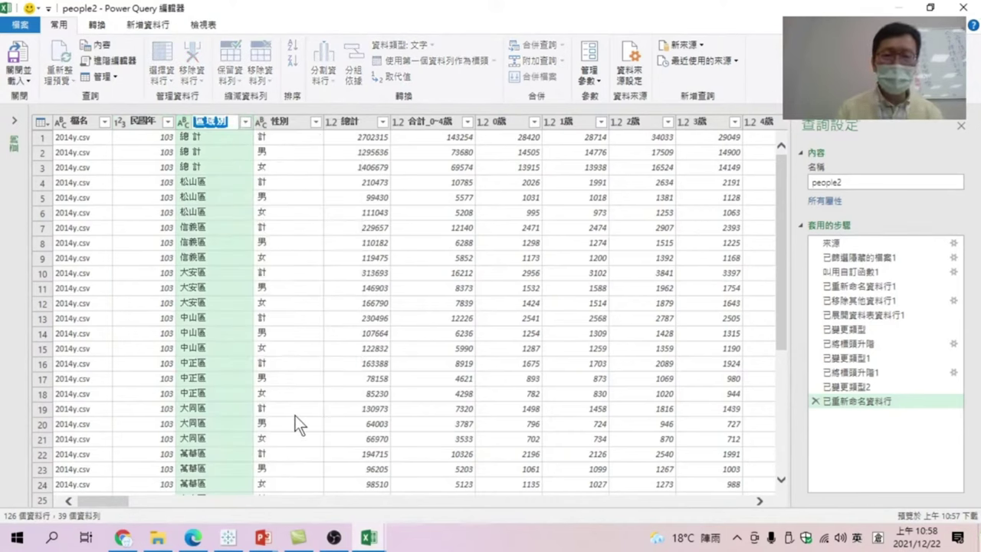
click(212, 119)
text(ho)
key(shift)
text(行政人)
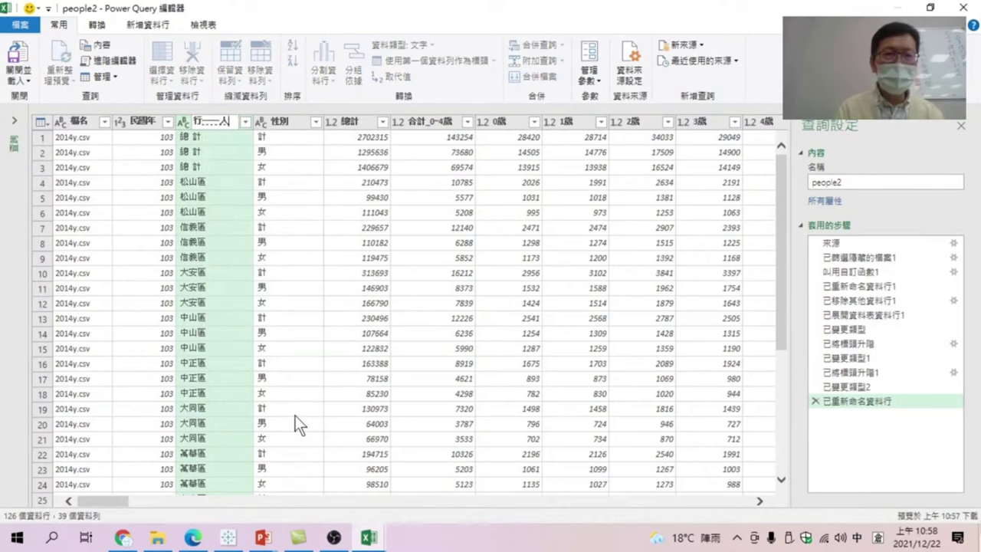
text(區域別)
key(Return)
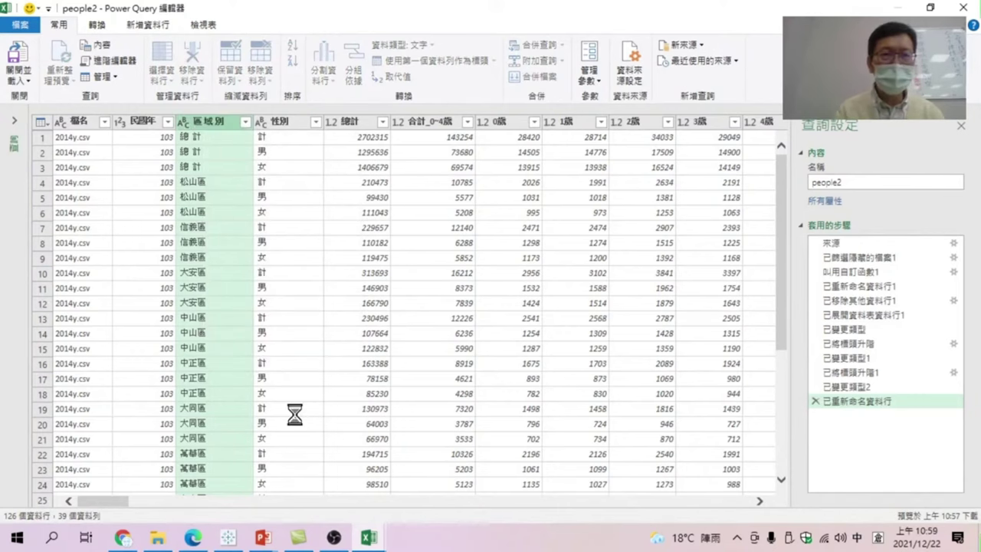
Filter the 行政區 column to exclude the 總計 rows.
click(232, 121)
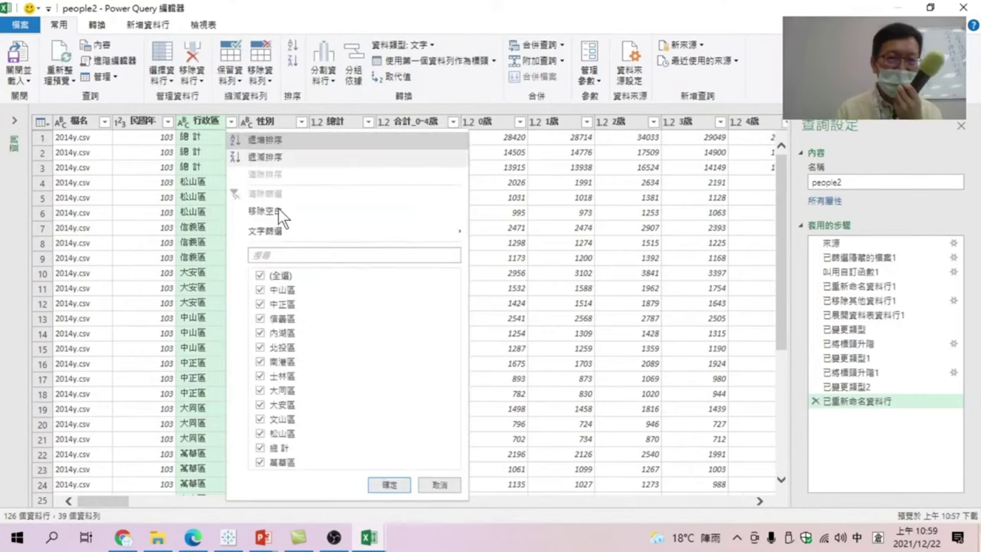
click(260, 448)
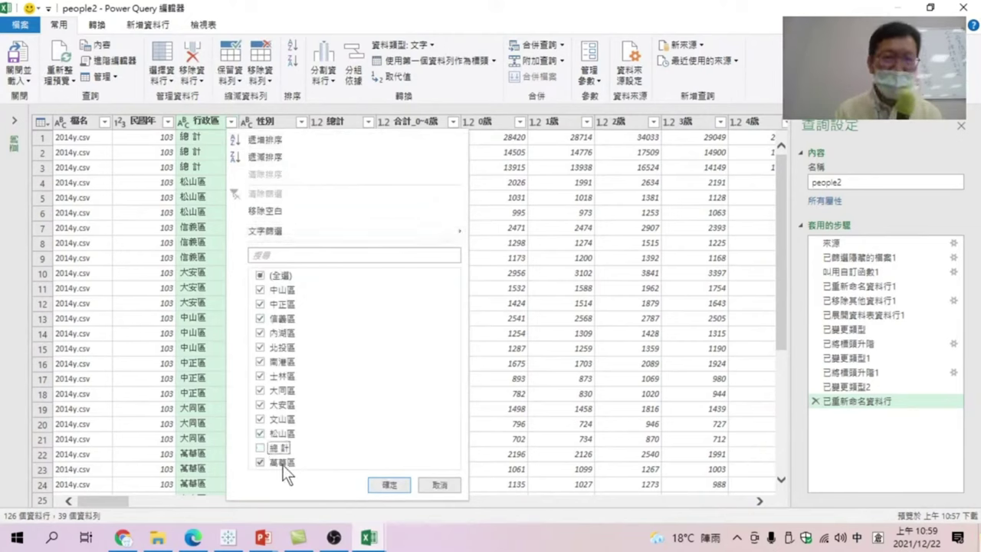
click(391, 485)
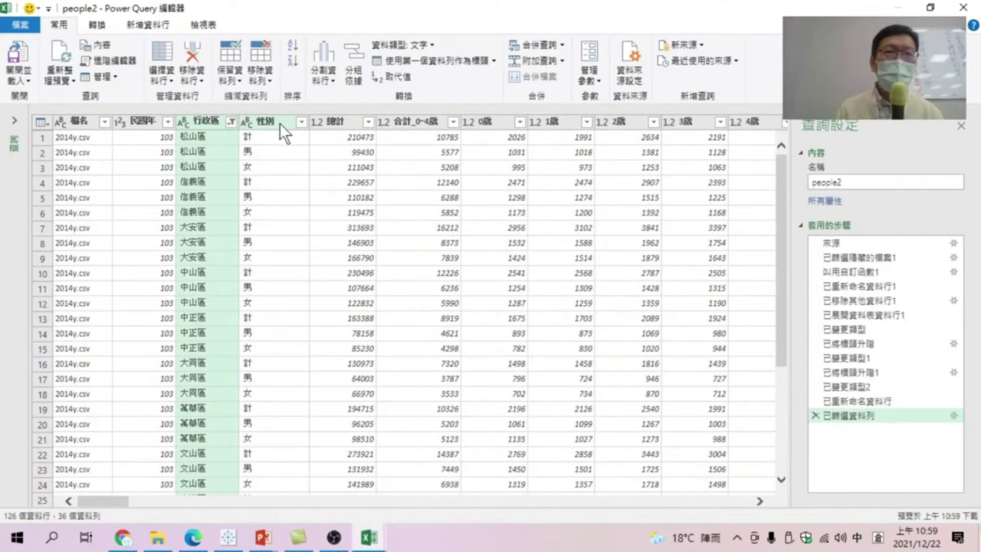
Filter the 性別 column to exclude the 計 subtotal rows.
click(302, 122)
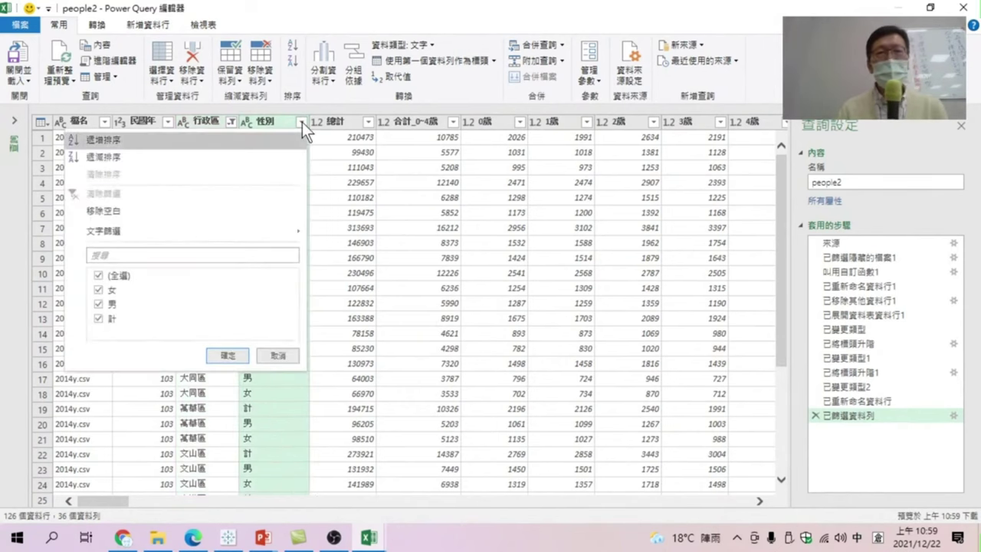
click(99, 319)
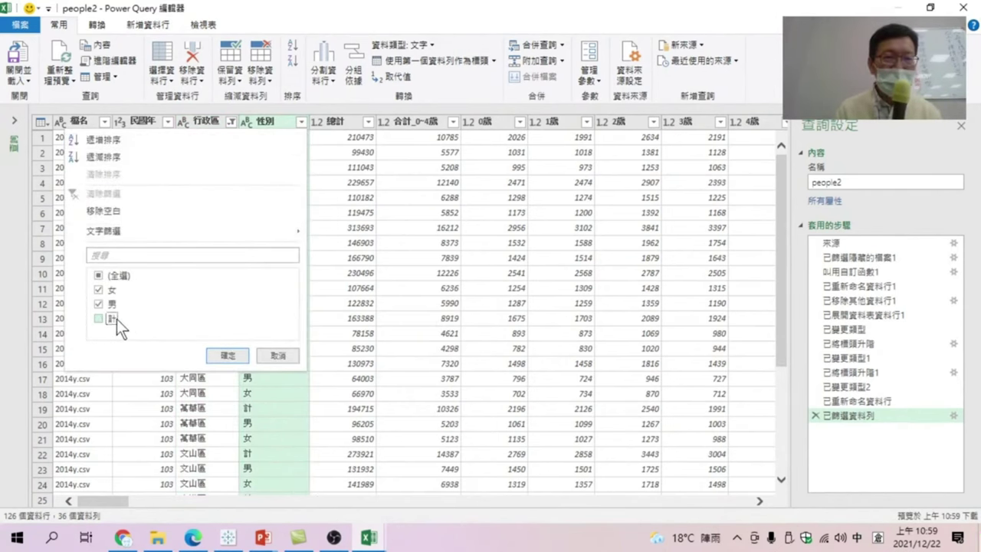
click(225, 358)
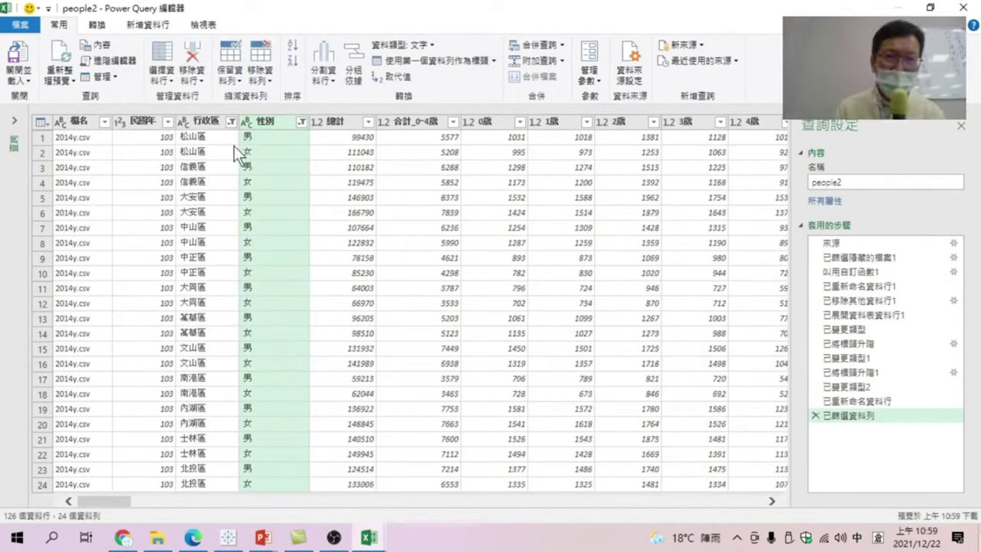
Apply a 取代值 value replacement to the 行政區 column.
right_click(202, 118)
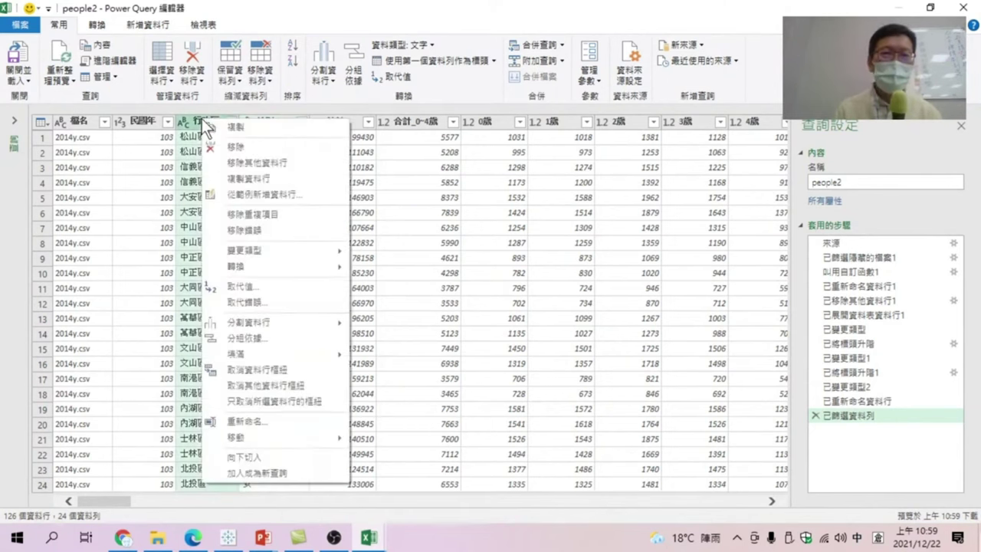
click(255, 287)
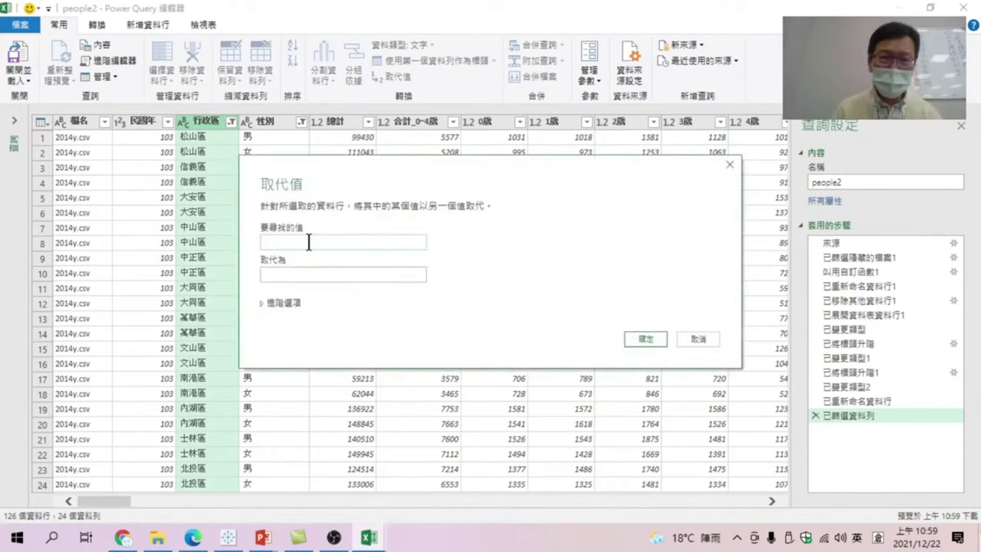
click(288, 245)
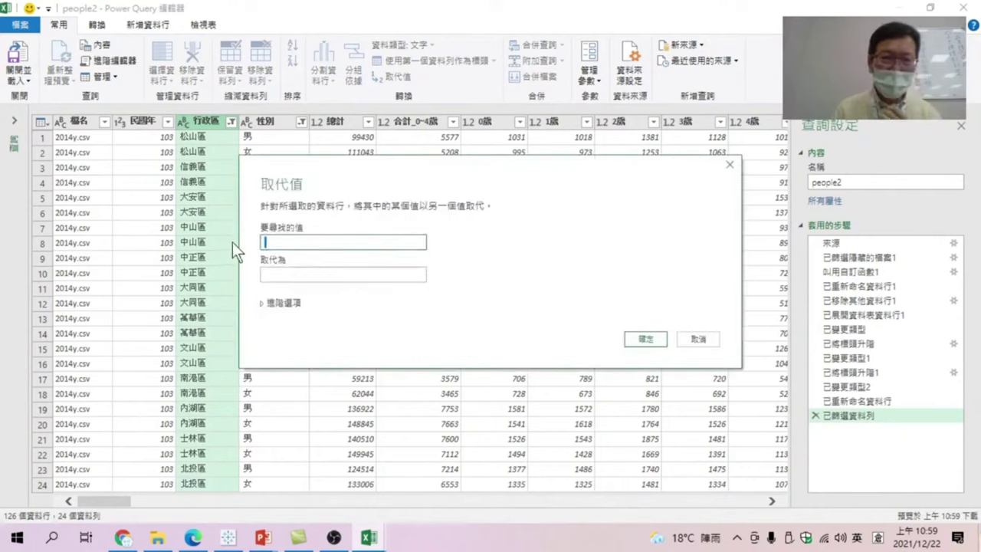
click(269, 275)
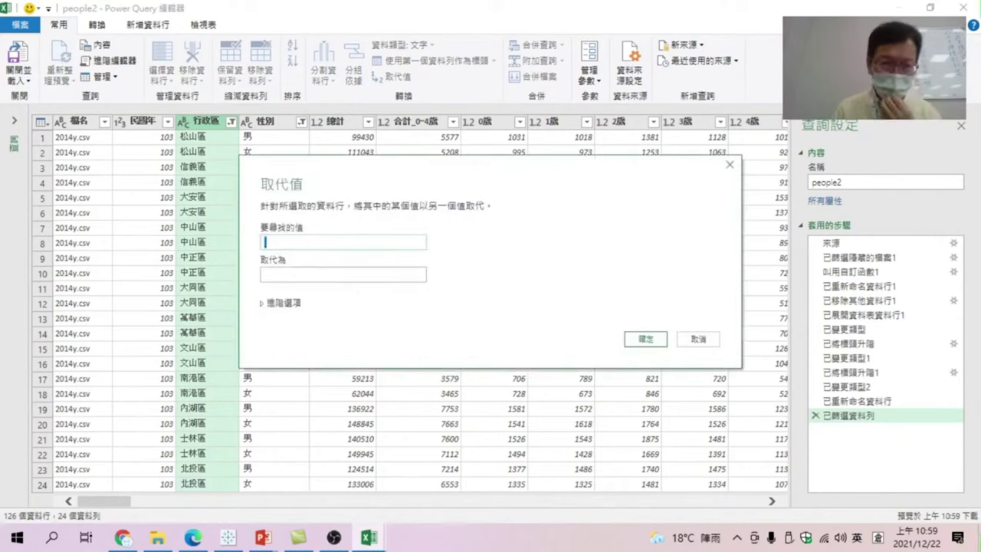
click(627, 341)
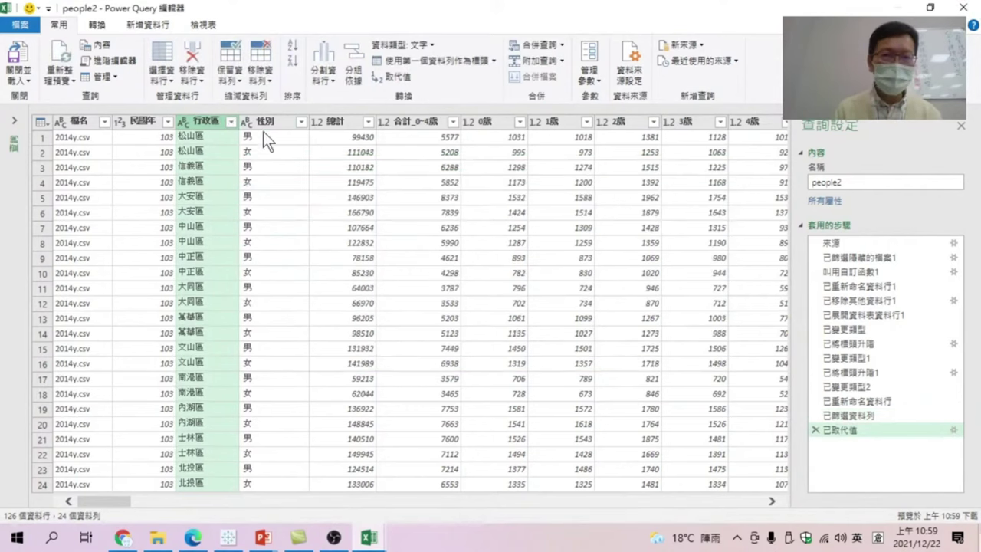
click(261, 128)
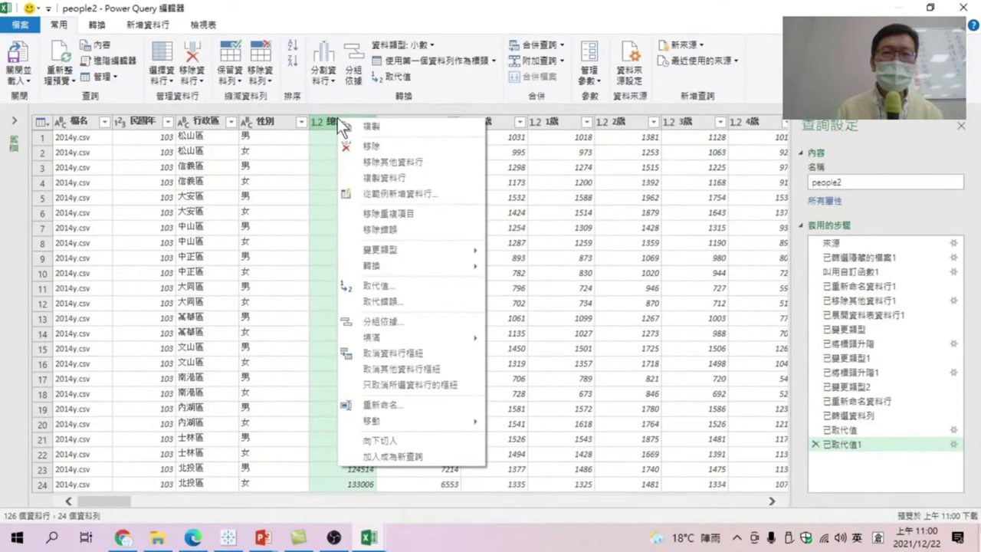
Delete the 總計 column and unpivot 合計_0~4歲 through 100歲以上 into 屬性 and 值.
key(Delete)
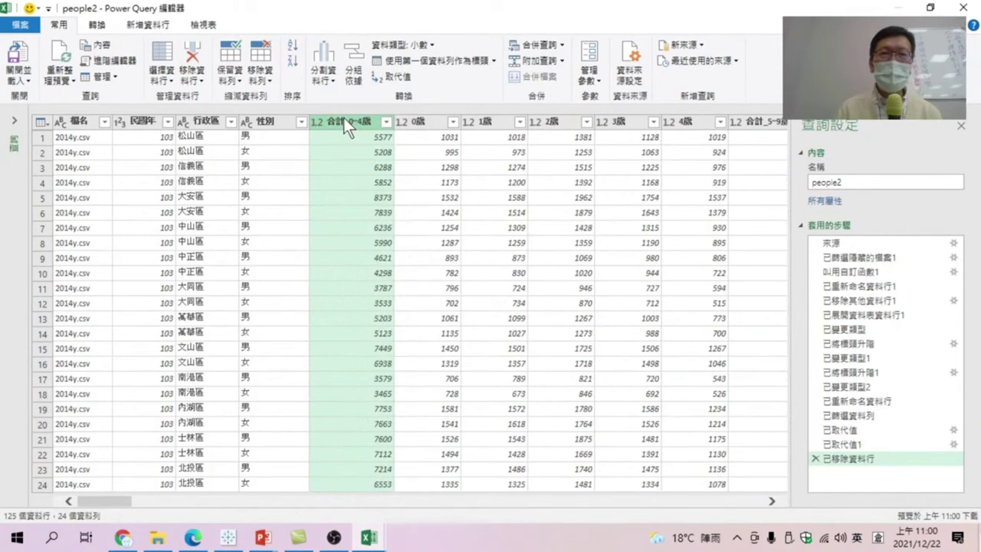
key(ctrl+shift+Right)
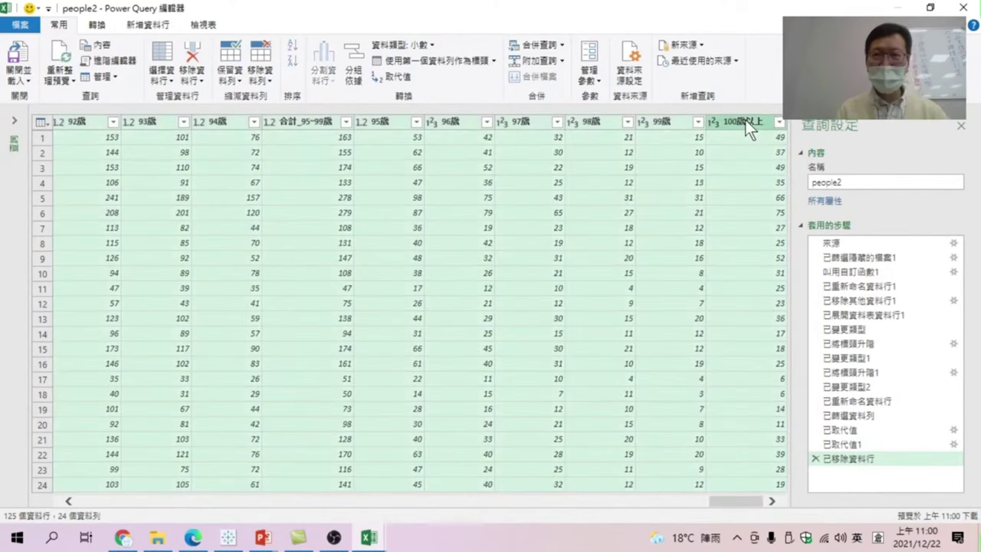
click(96, 24)
click(346, 44)
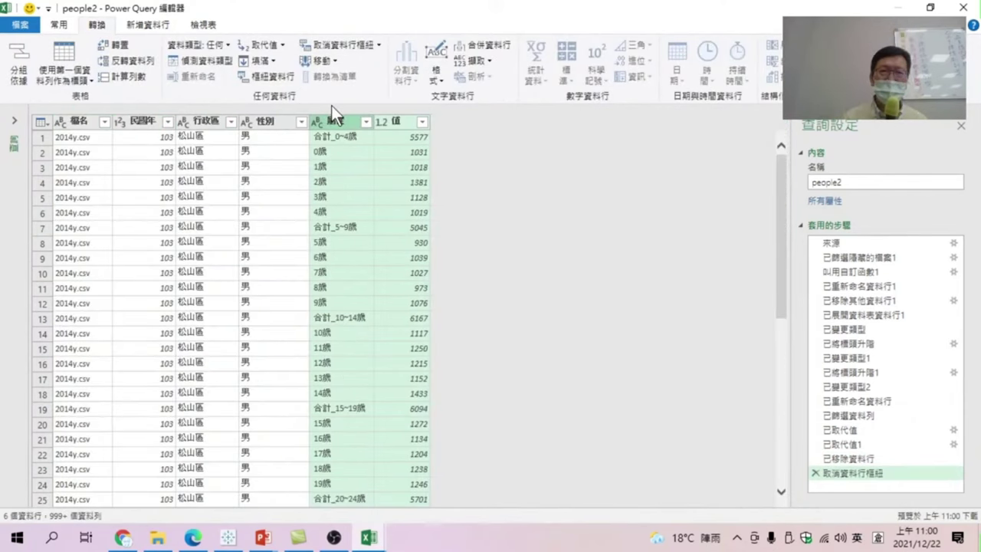
Uncheck every 合計_ subtotal, 0~4歲 through 95~99歲, in the 屬性 filter and apply it.
click(338, 152)
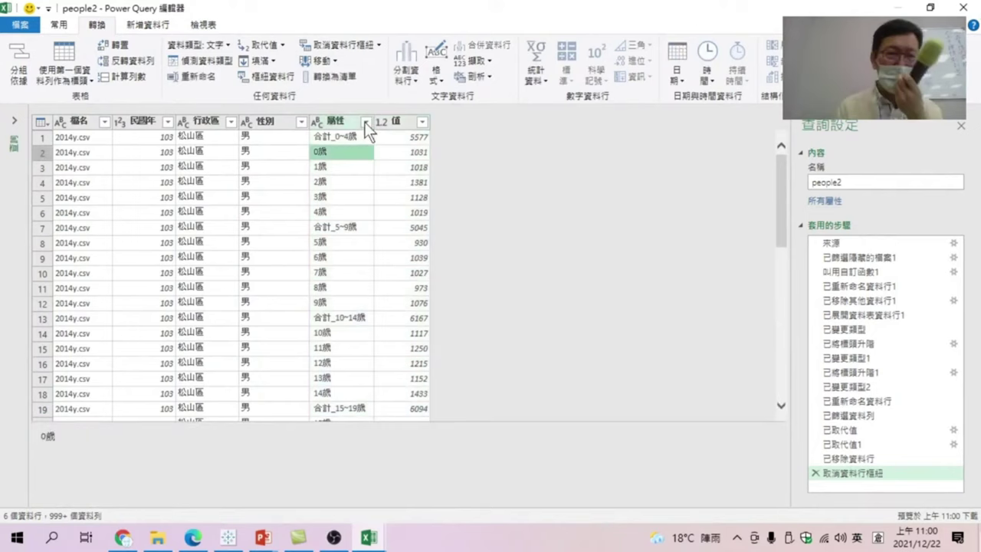
click(365, 122)
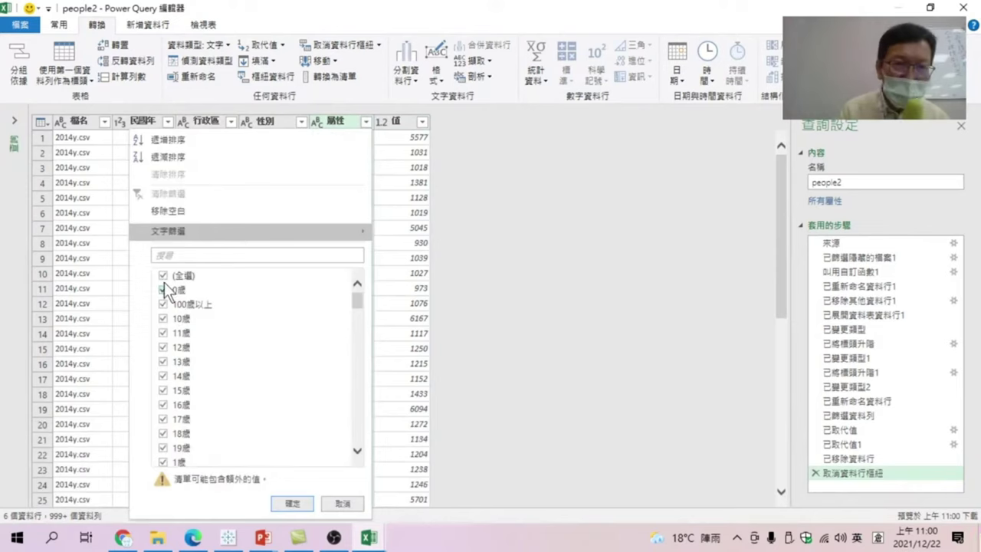
drag(360, 299, 360, 345)
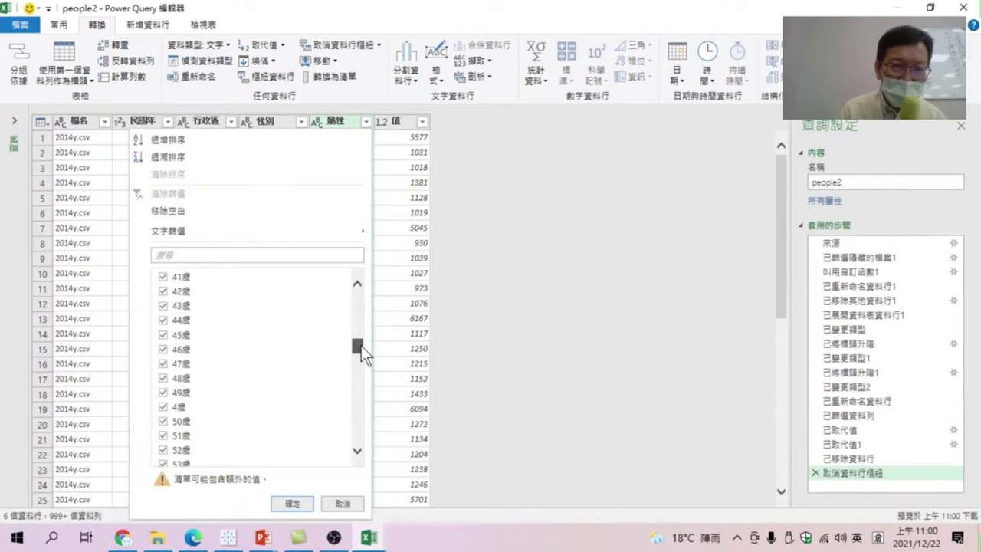
drag(361, 346, 361, 423)
click(163, 308)
click(163, 322)
click(163, 337)
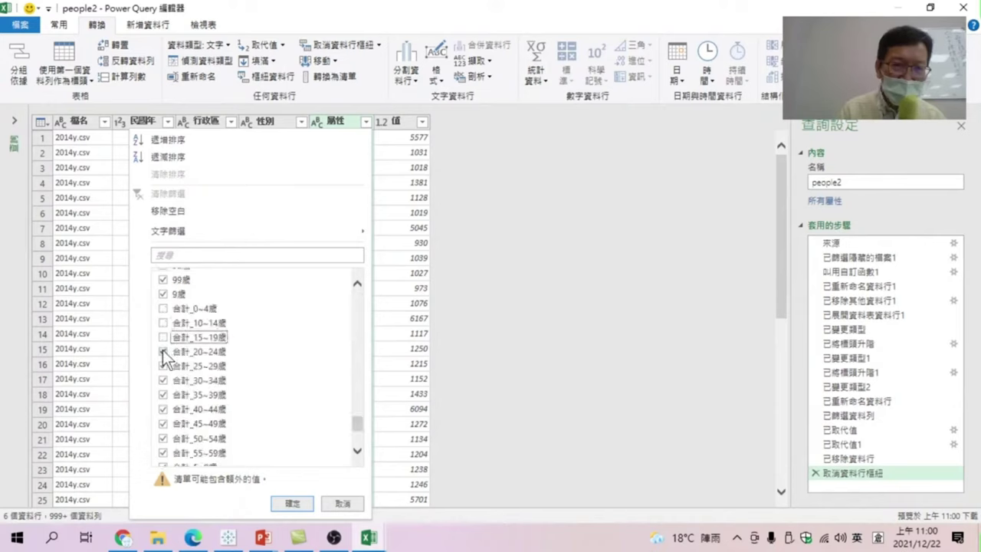
click(163, 351)
click(162, 365)
click(162, 380)
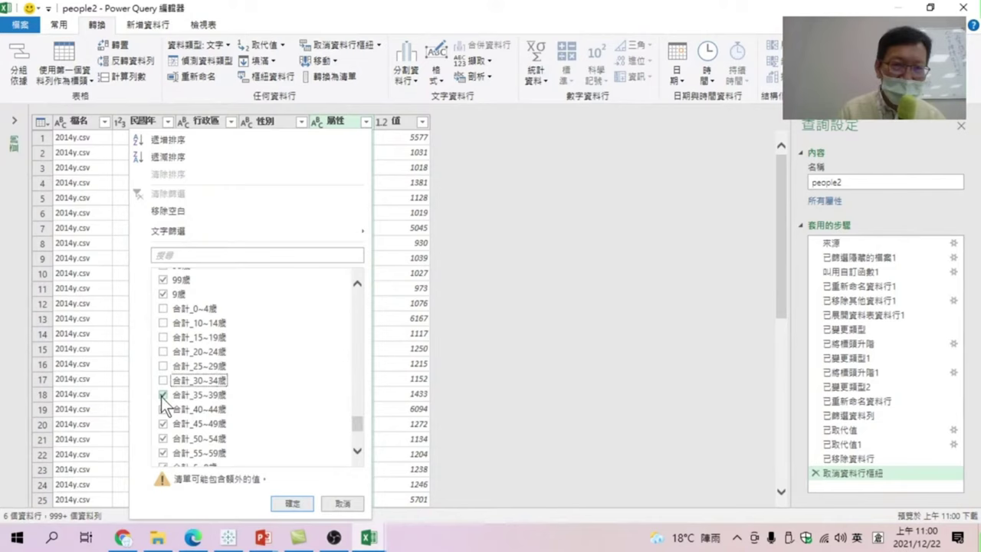
click(162, 394)
click(162, 394)
click(163, 394)
click(163, 394)
click(164, 394)
click(163, 409)
click(164, 423)
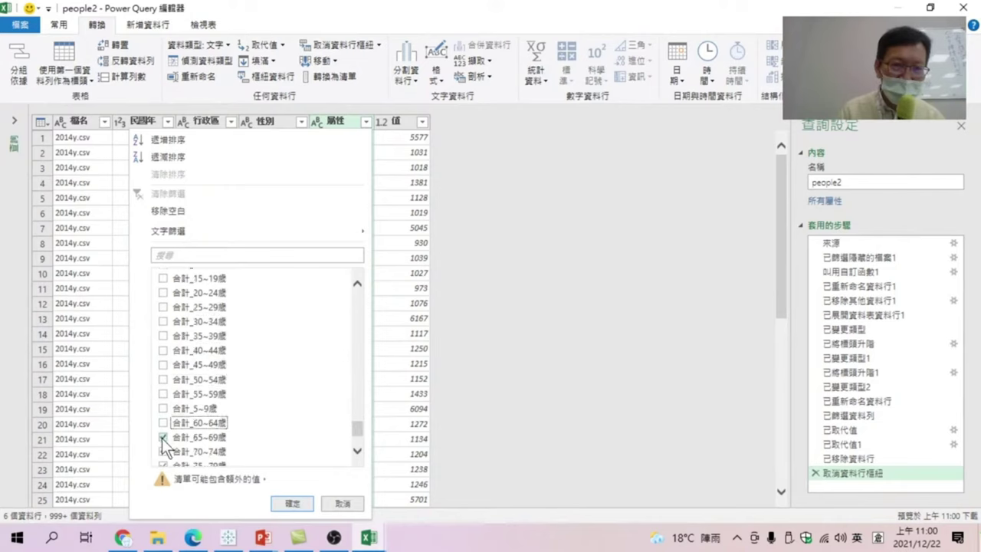
click(161, 439)
click(162, 429)
click(163, 420)
click(162, 417)
click(163, 431)
click(163, 445)
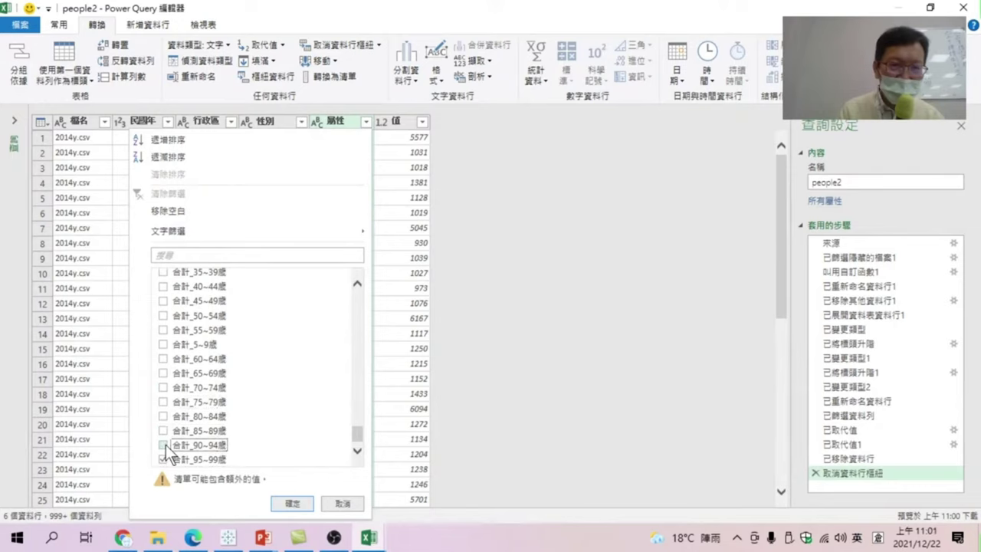
click(162, 459)
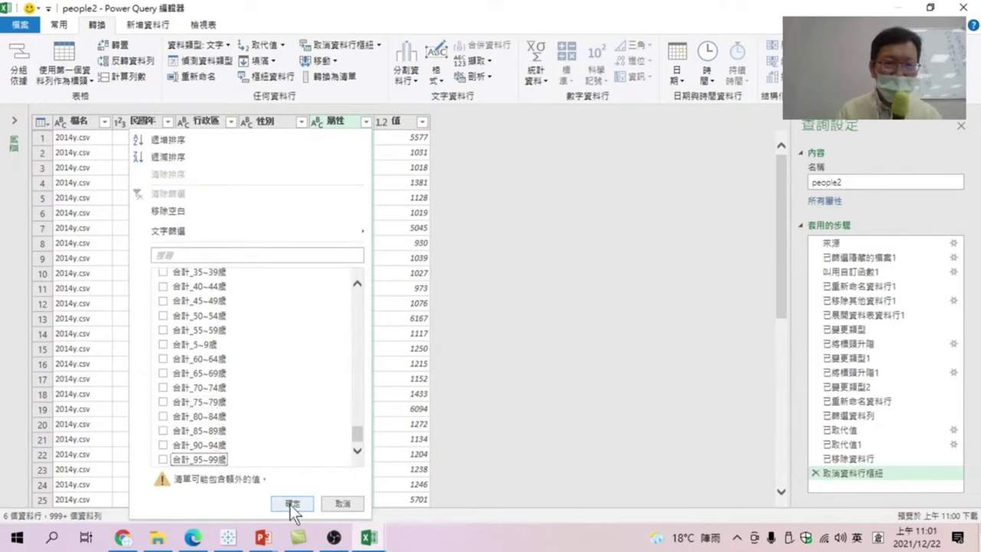
click(292, 504)
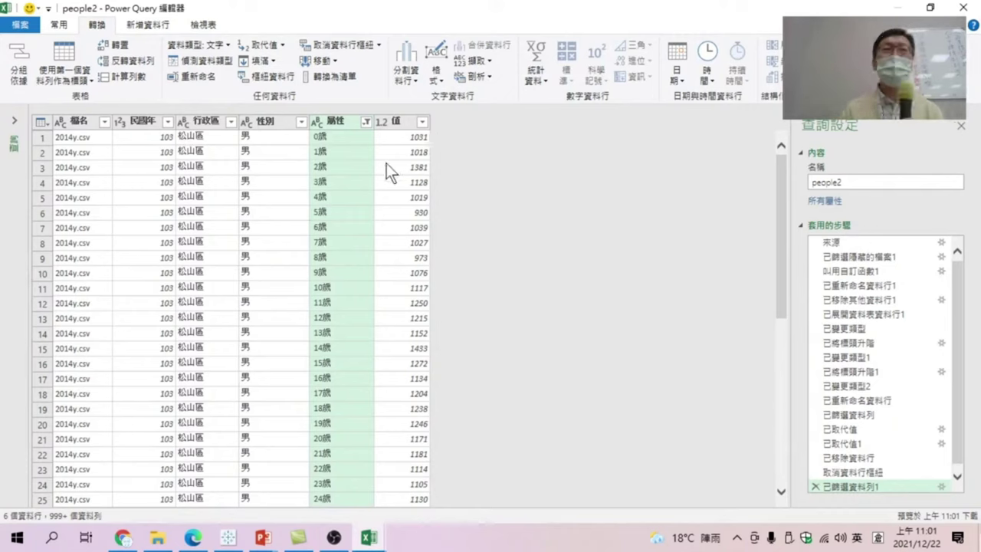
Close & Load people2 into 工作表3 (2,424 rows), then reopen the query for editing.
click(60, 25)
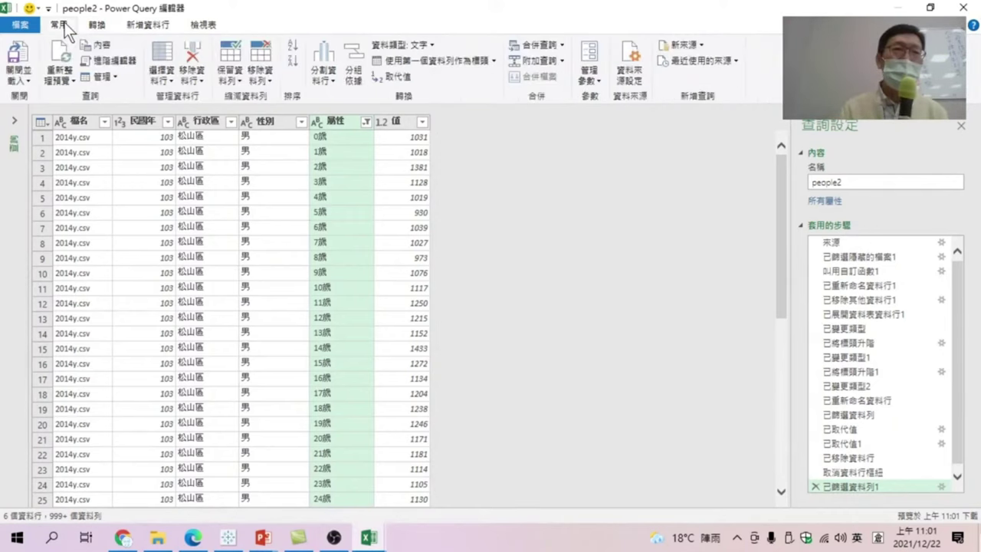
click(16, 55)
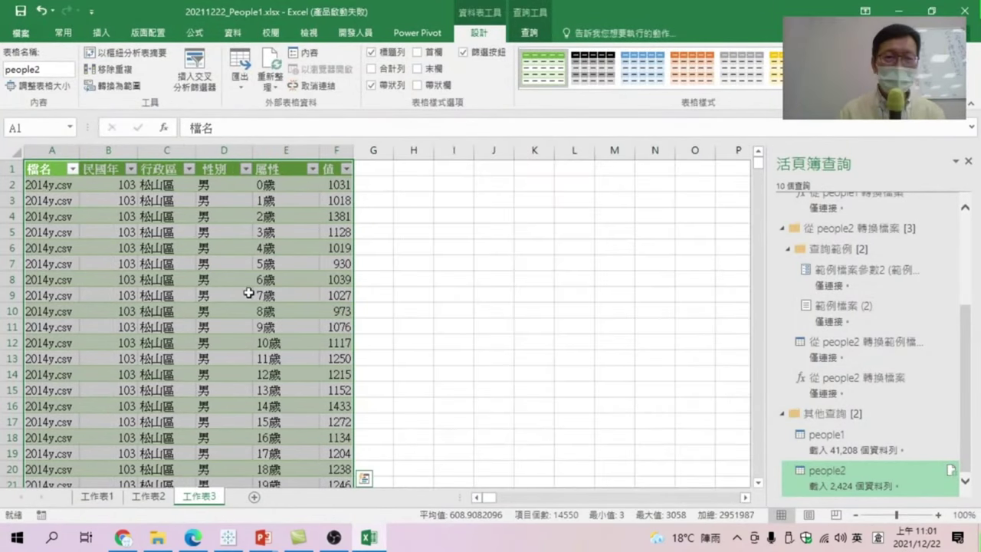
click(290, 181)
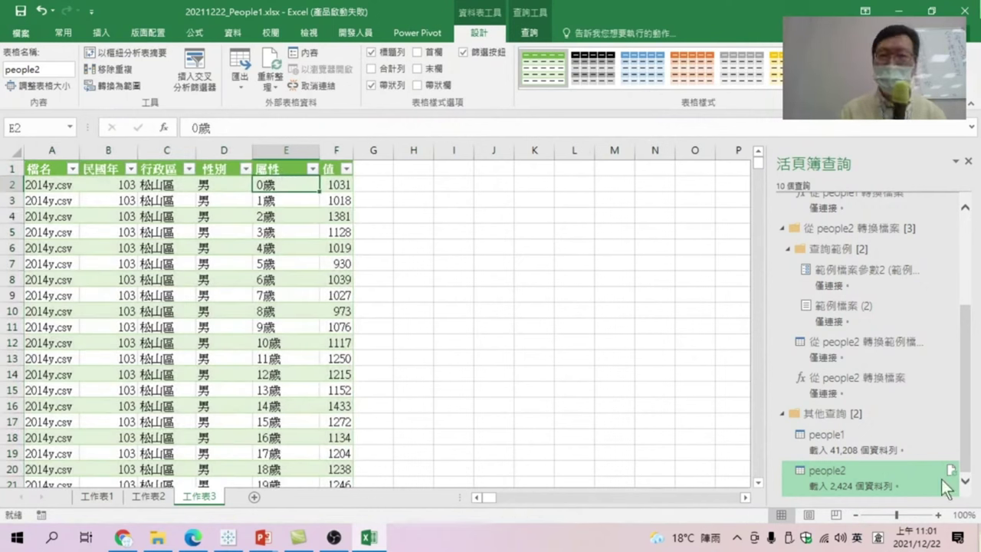
click(879, 472)
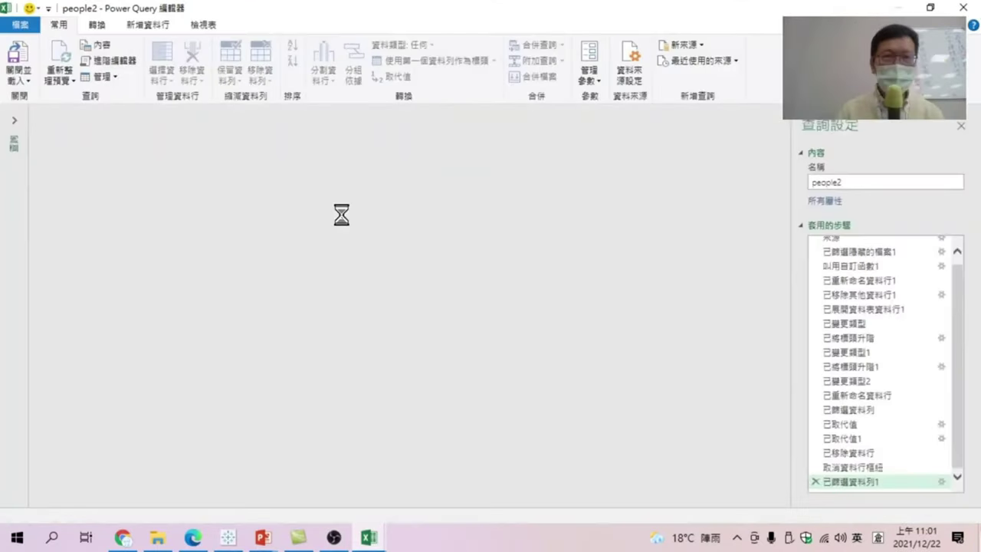
Rename the 屬性 column to 年齡.
click(337, 120)
right_click(334, 116)
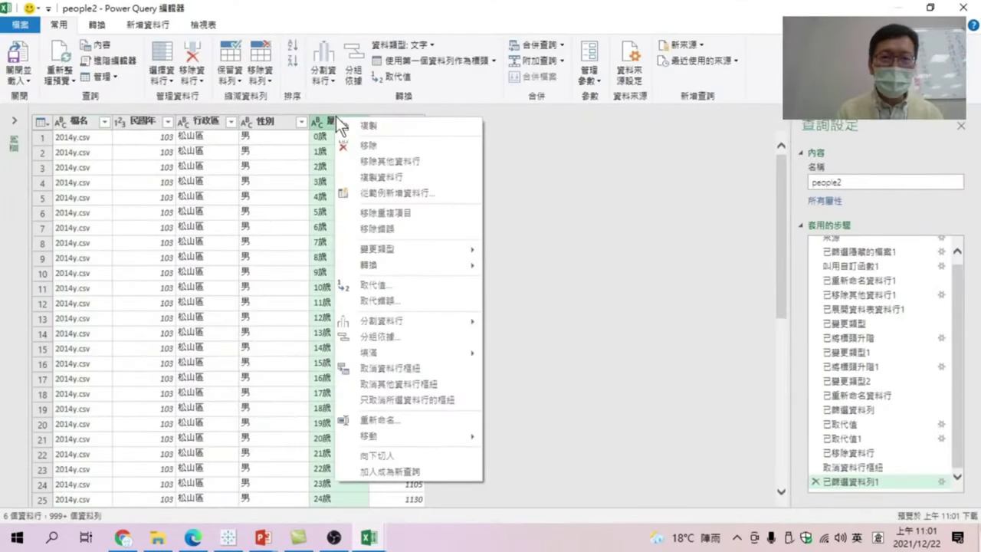
click(385, 420)
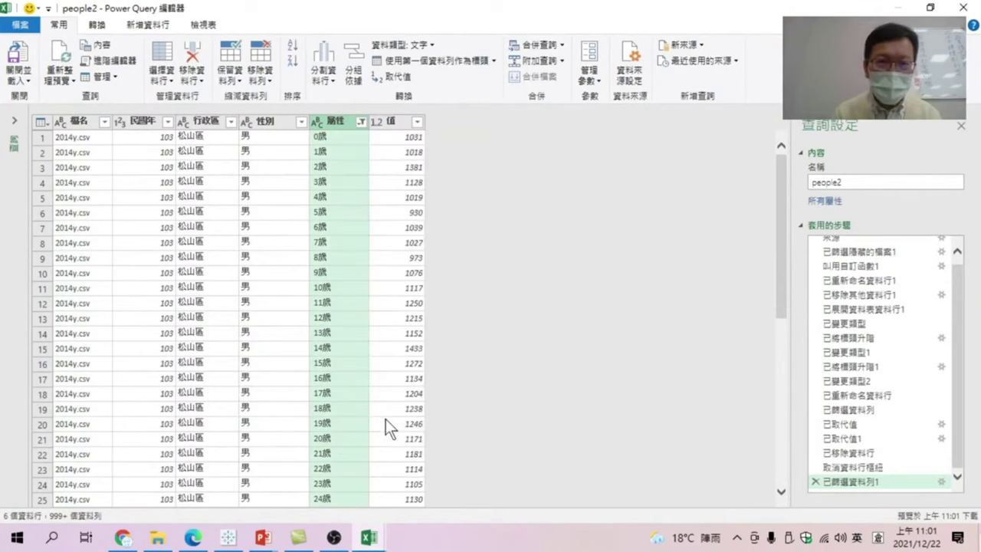
text(年齡)
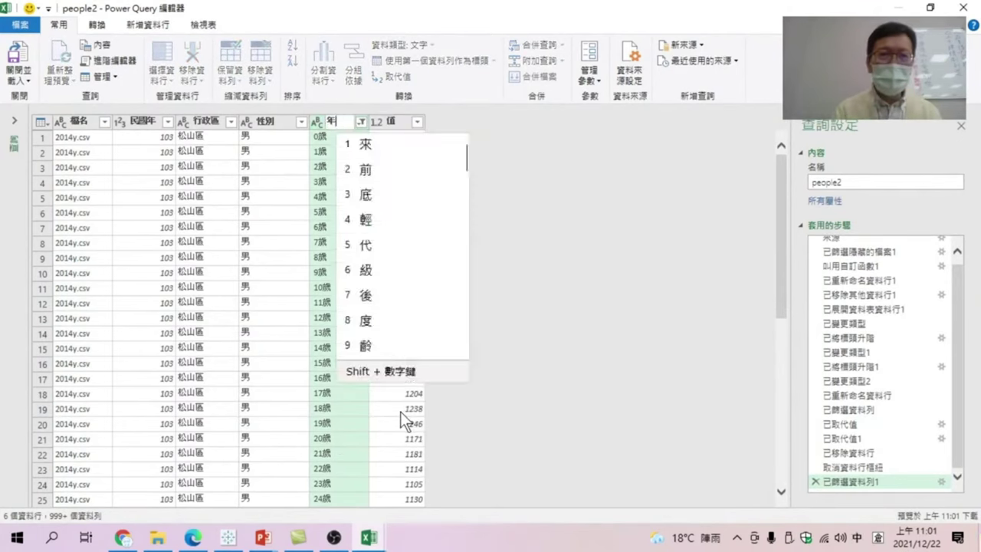
key(Return)
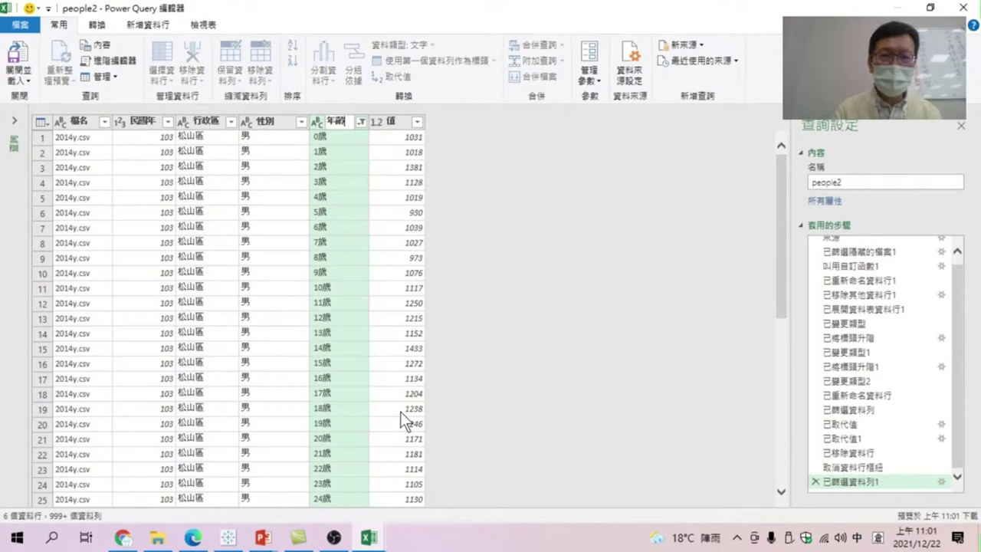
key(Return)
Rename the 值 column to 人口數 and change its type to whole number (整數).
right_click(398, 129)
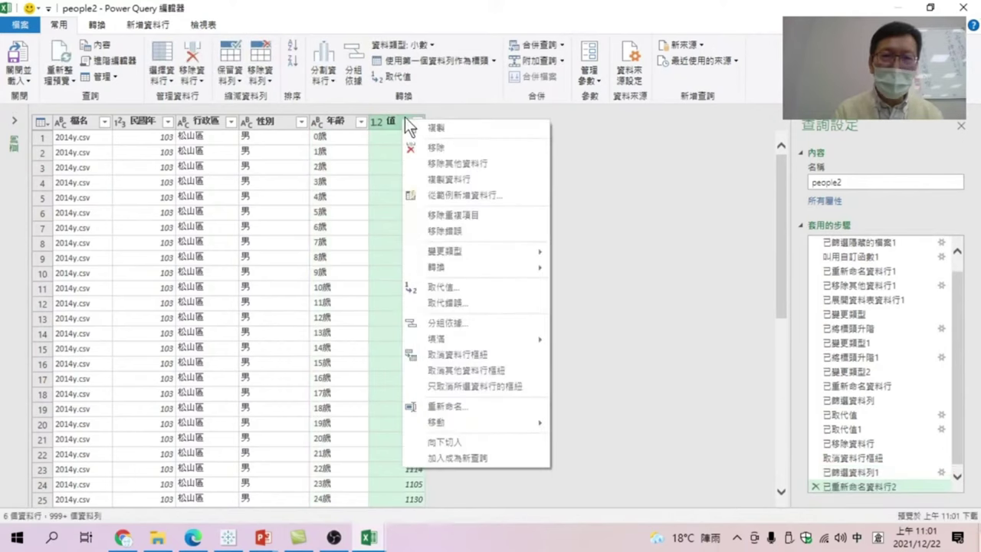
click(450, 406)
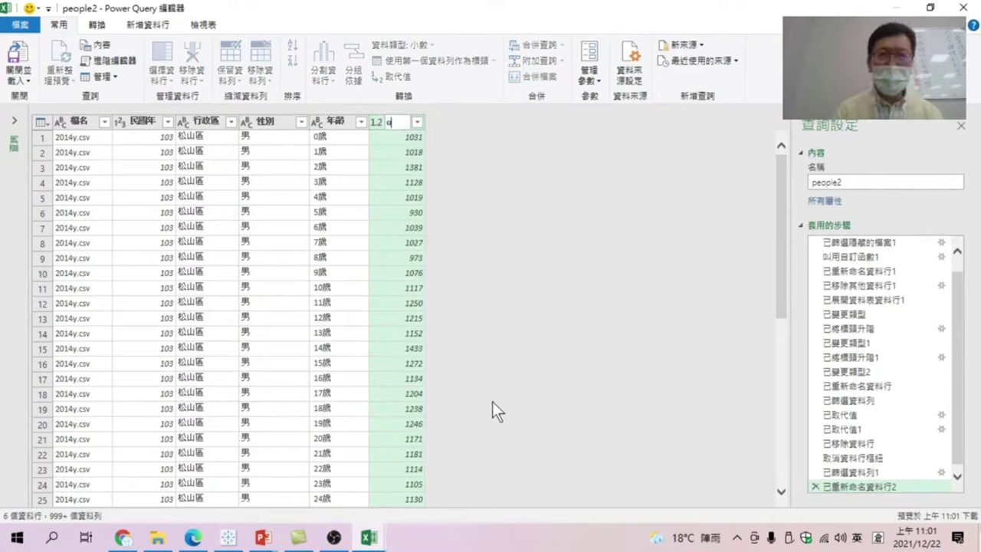
text(人口數)
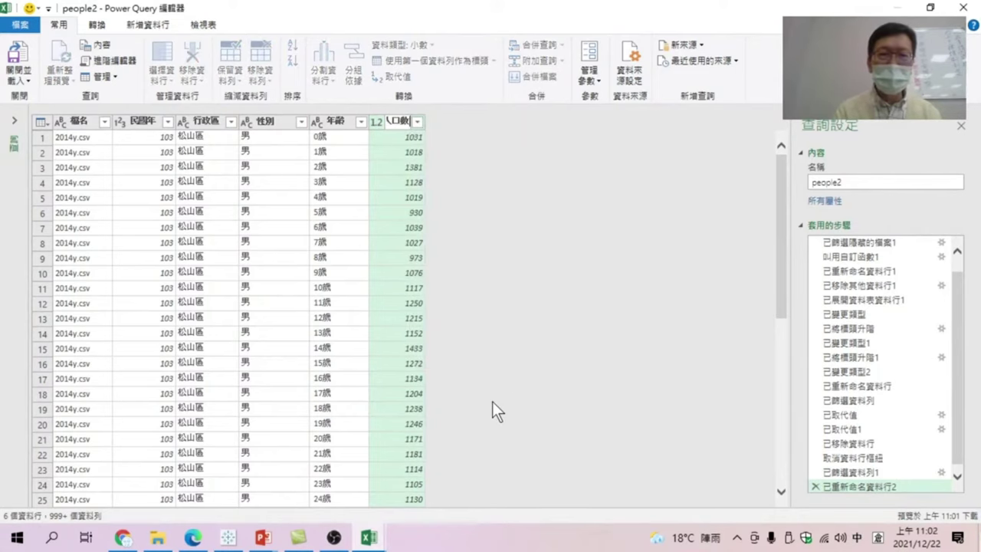
click(376, 121)
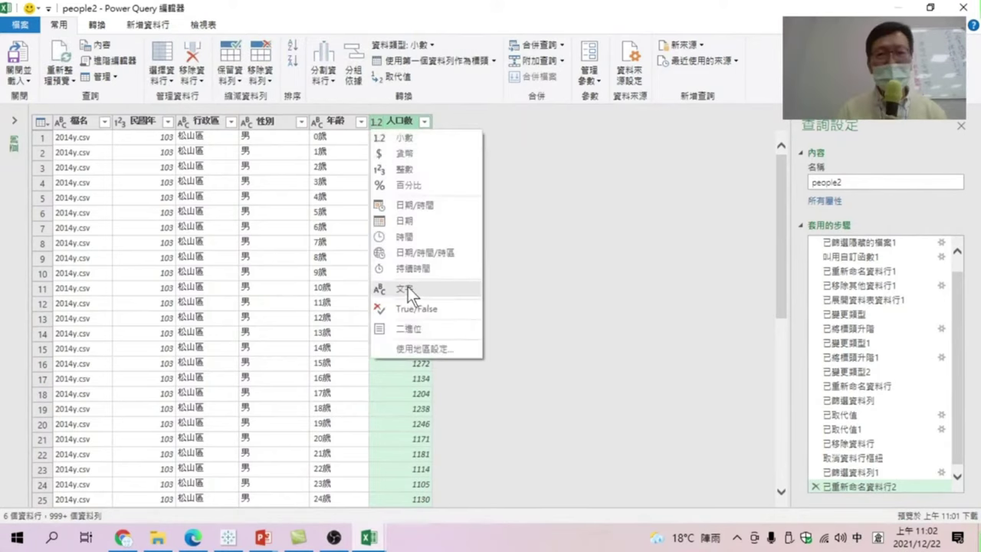
click(406, 169)
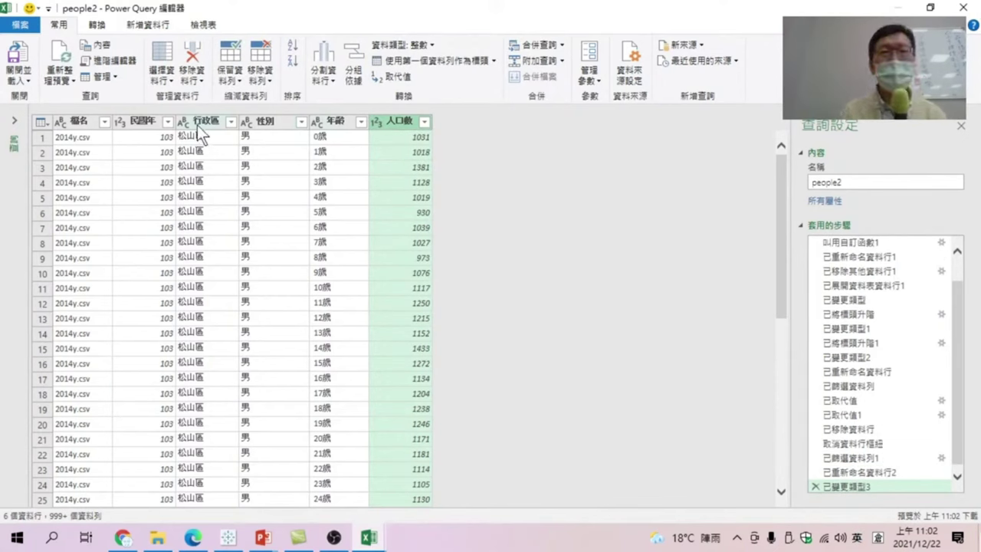
right_click(338, 120)
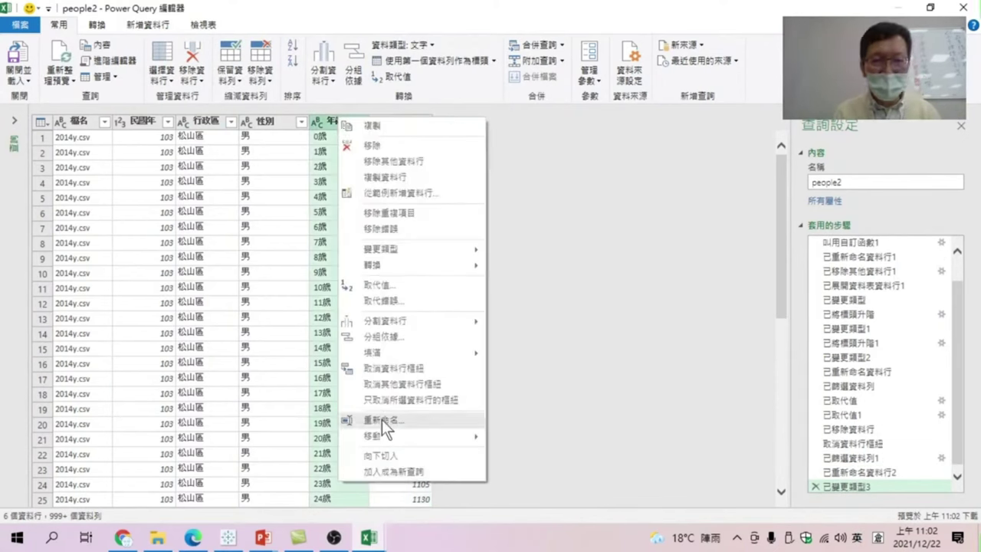
click(391, 285)
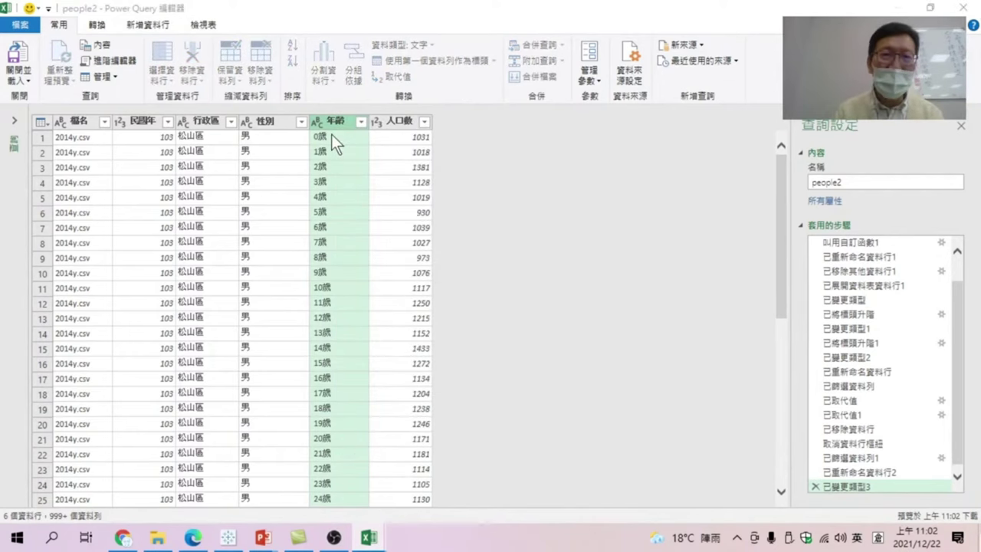
Confirm the 年齡 value replacement and move the 年齡 column to the end, after 人口數.
click(633, 339)
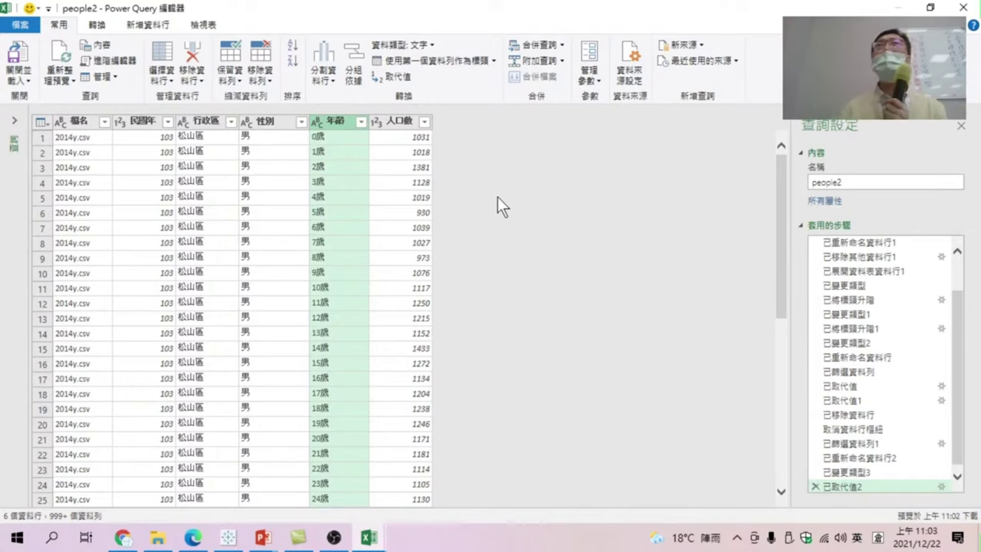
right_click(336, 120)
mouse_move(410, 437)
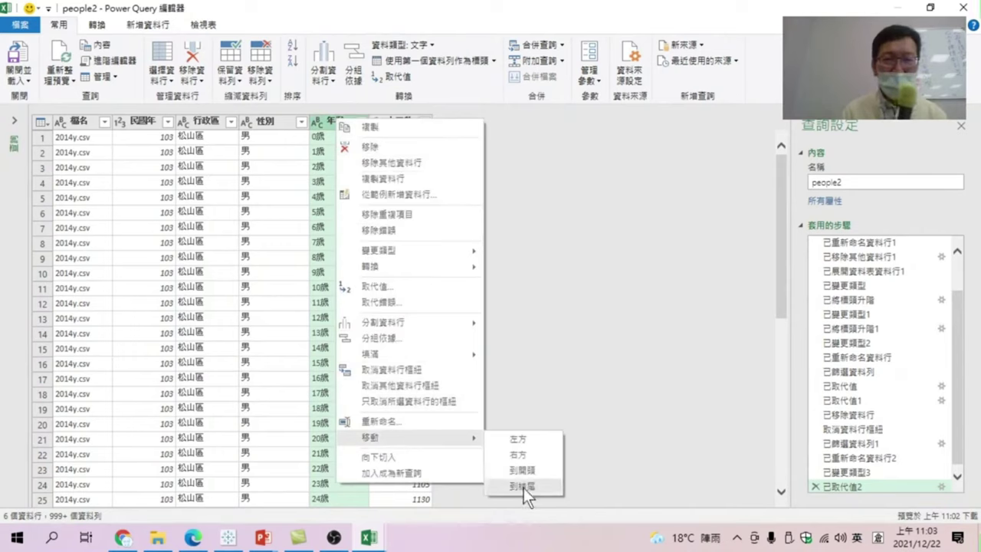
click(525, 485)
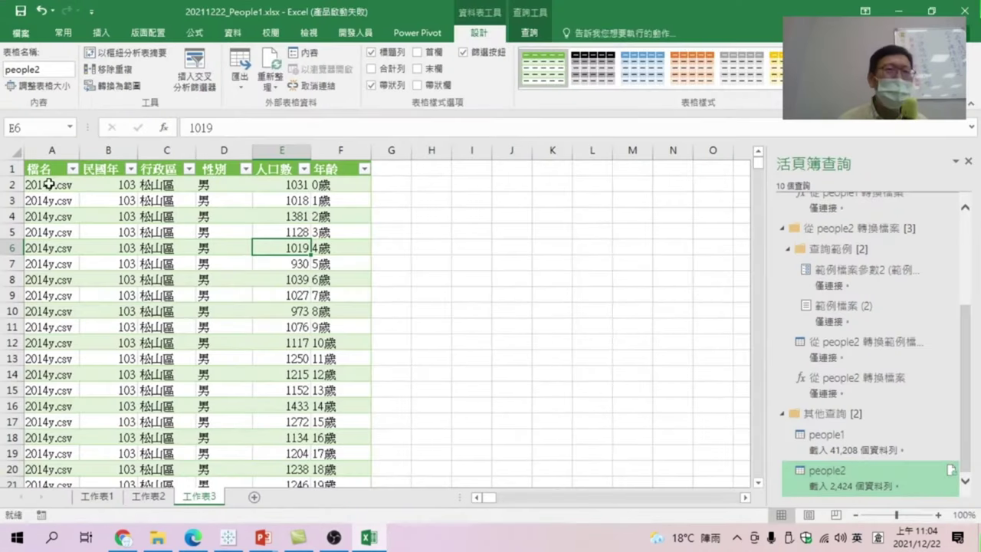
Rename the people2 sheet tab to 2014y.
mouse_move(46, 185)
mouse_down()
mouse_move(316, 200)
mouse_move(319, 390)
mouse_up()
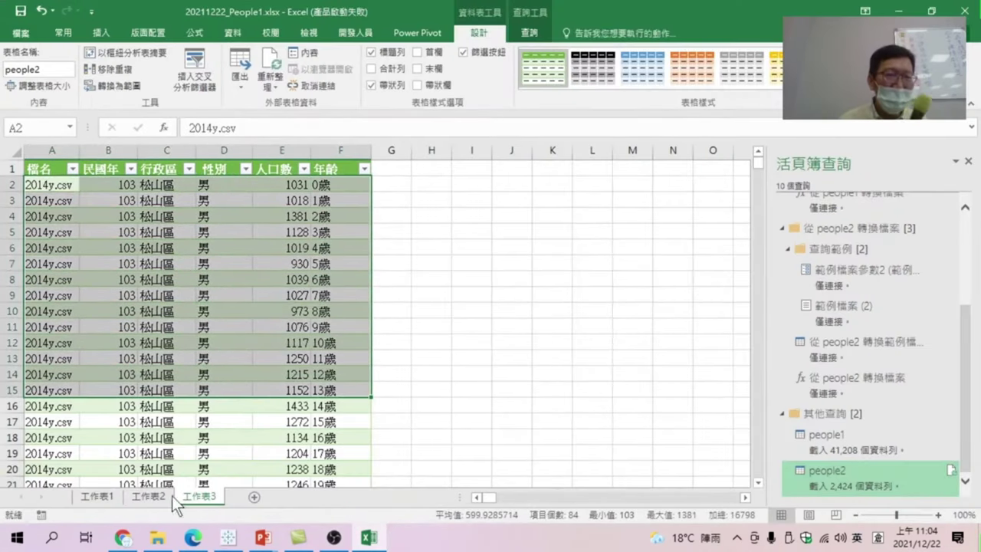
click(147, 496)
scroll(164, 398, down, 3)
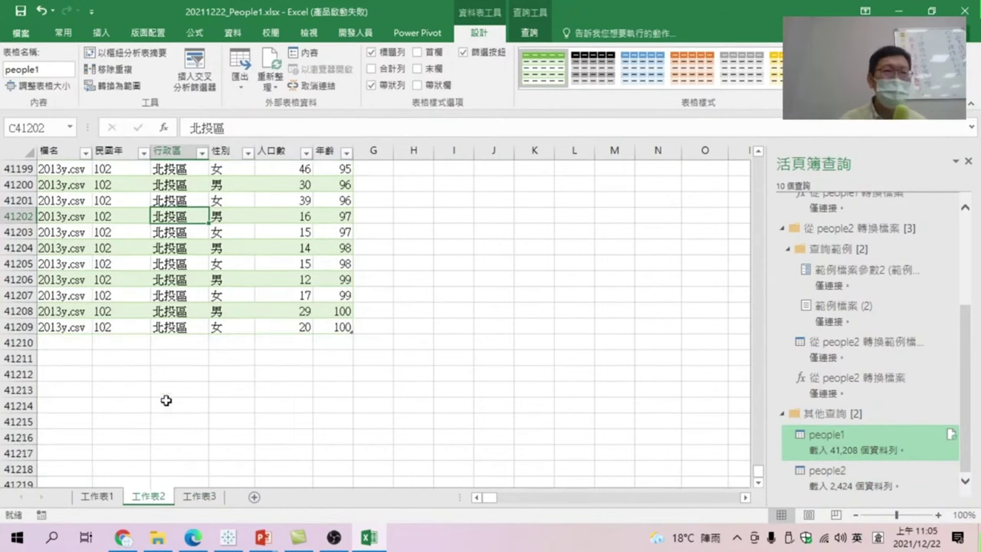
click(199, 496)
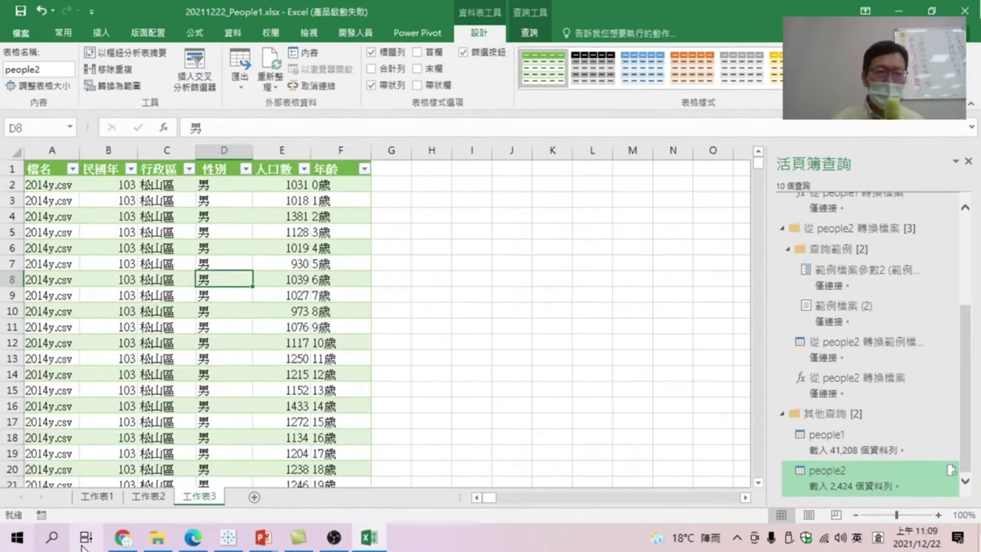
double_click(192, 496)
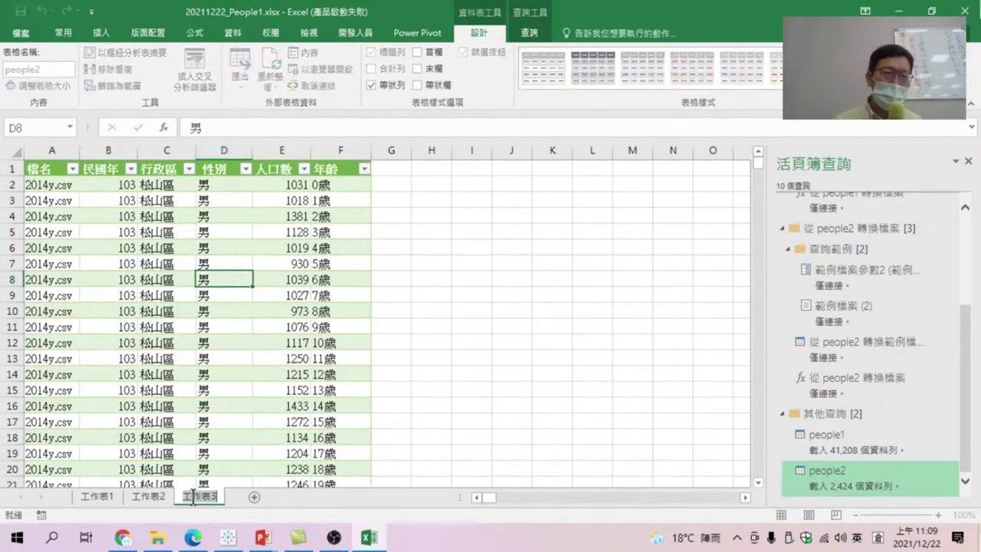
text(20)
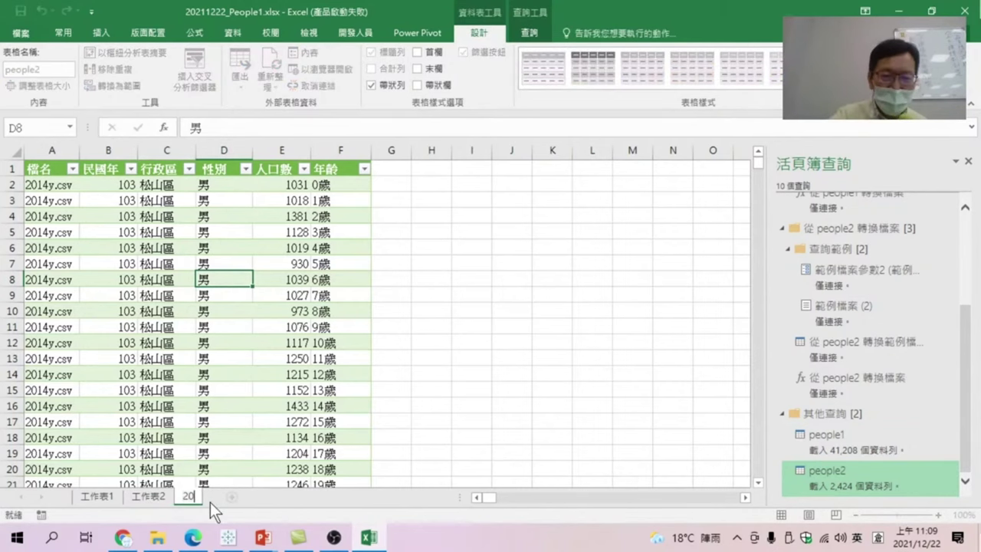
text(14y)
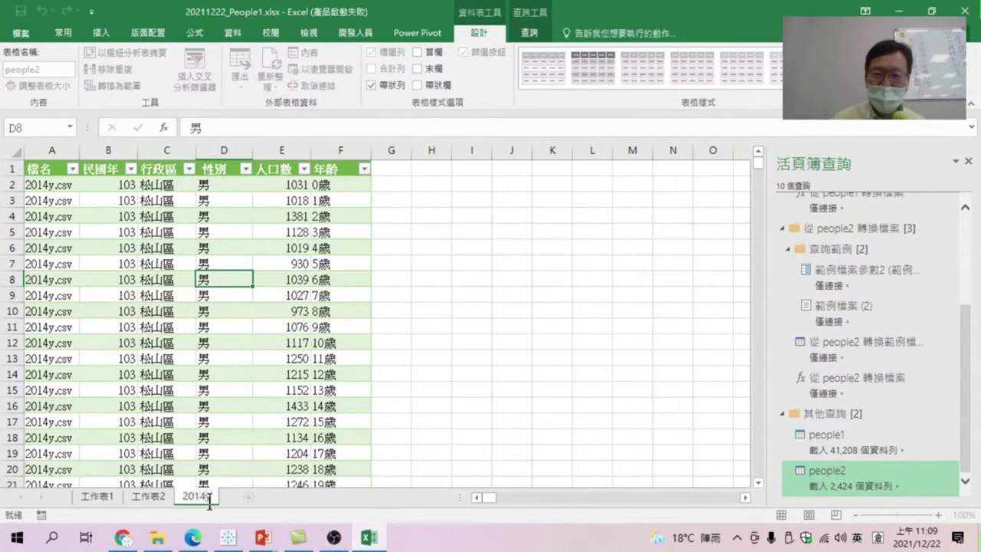
key(Return)
Rename the people1 sheet tab to 1987_2013y.
click(147, 497)
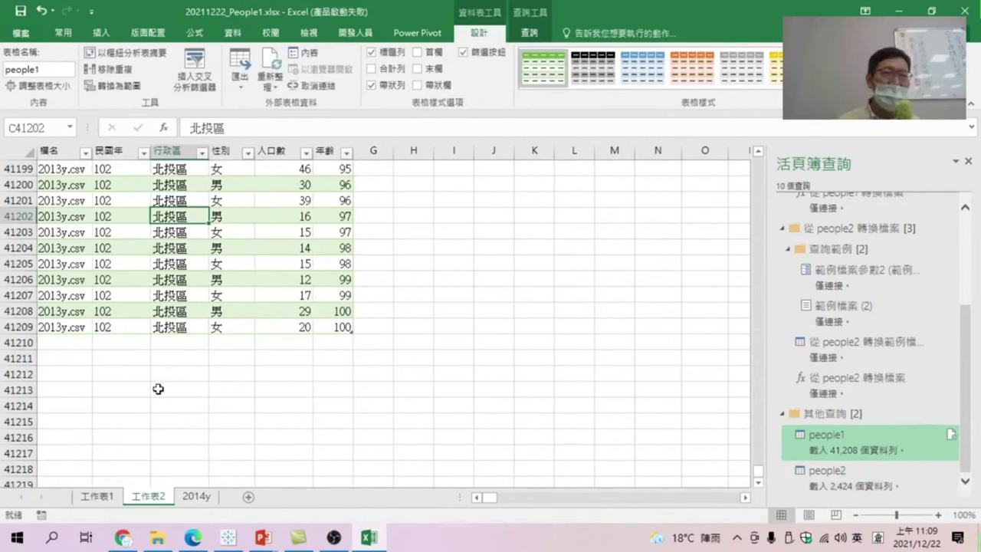
double_click(147, 496)
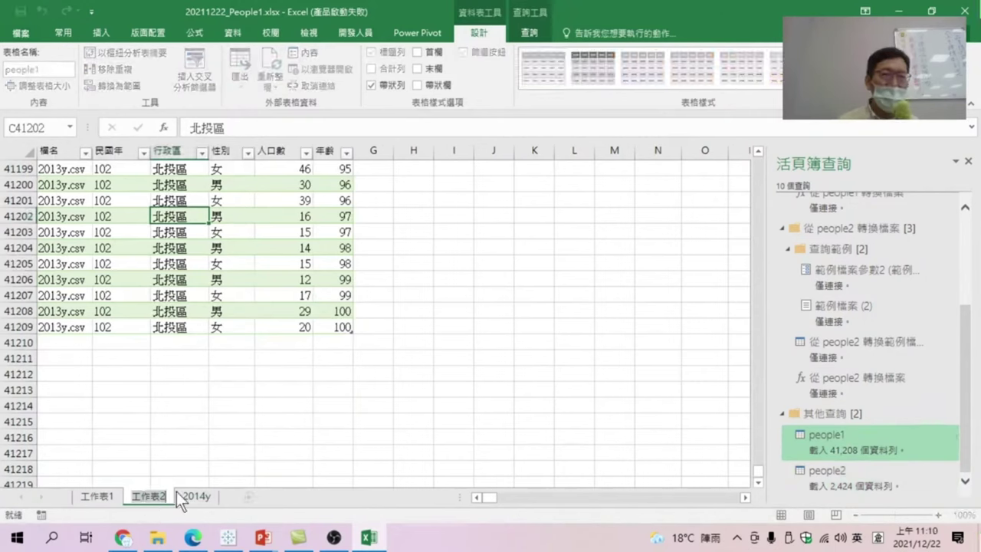
text(19)
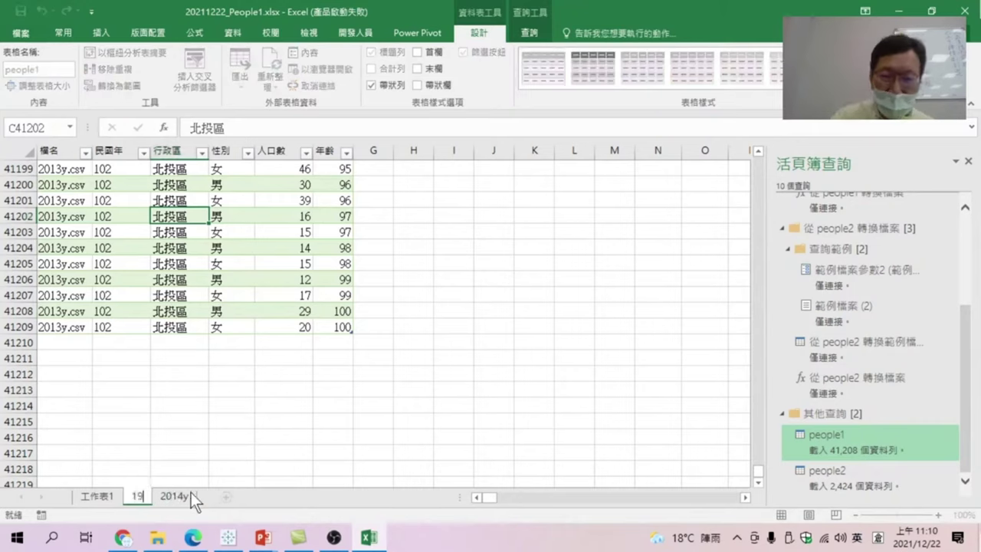
text(87)
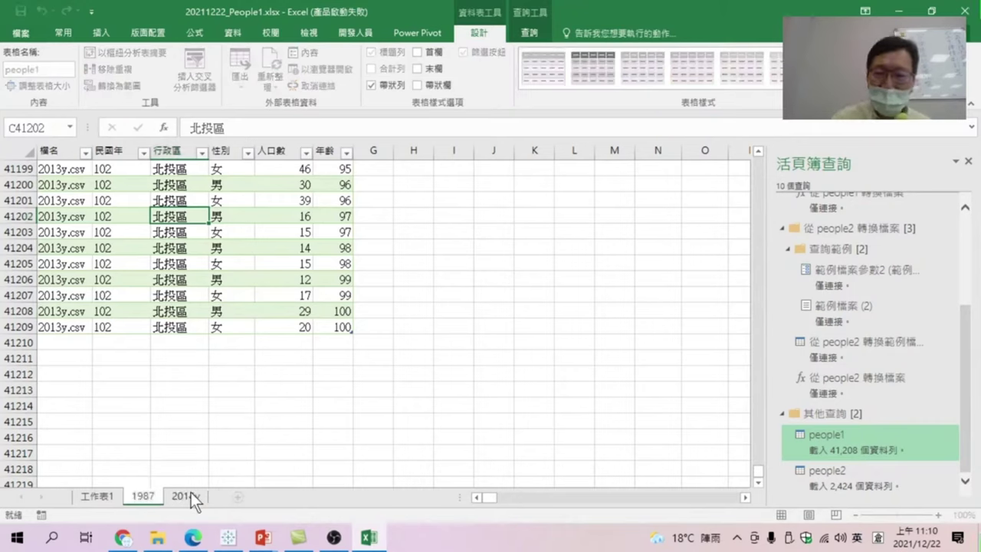
text(_)
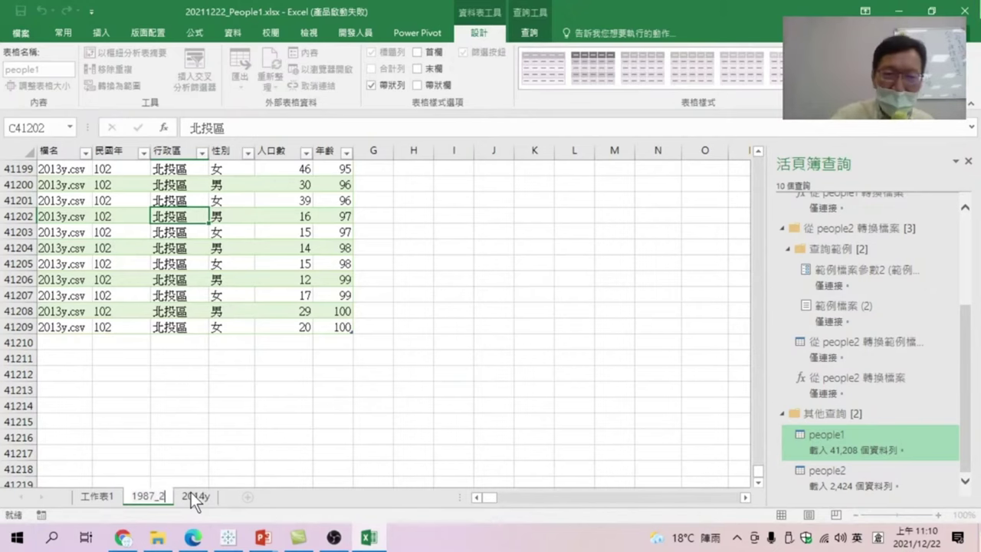
text(2013)
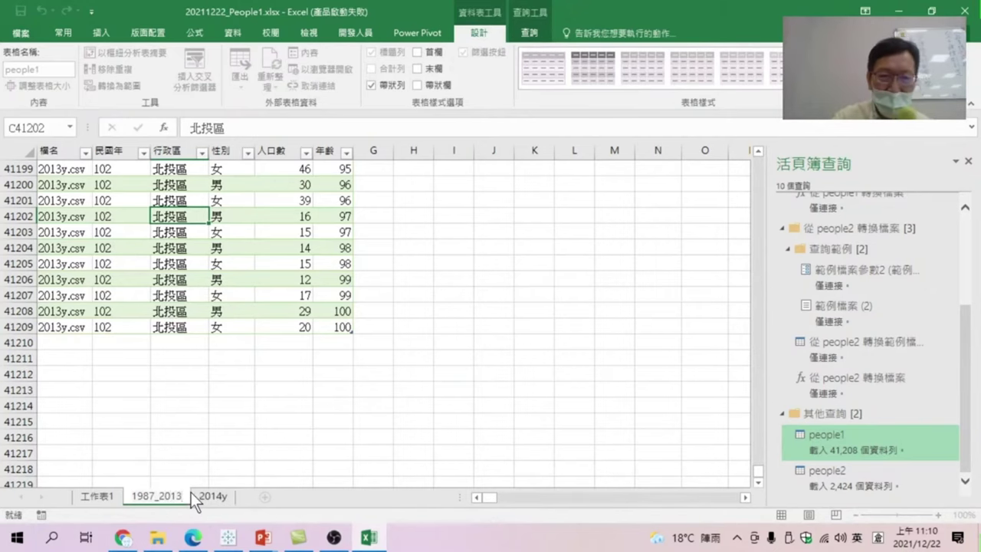
text(y)
key(Return)
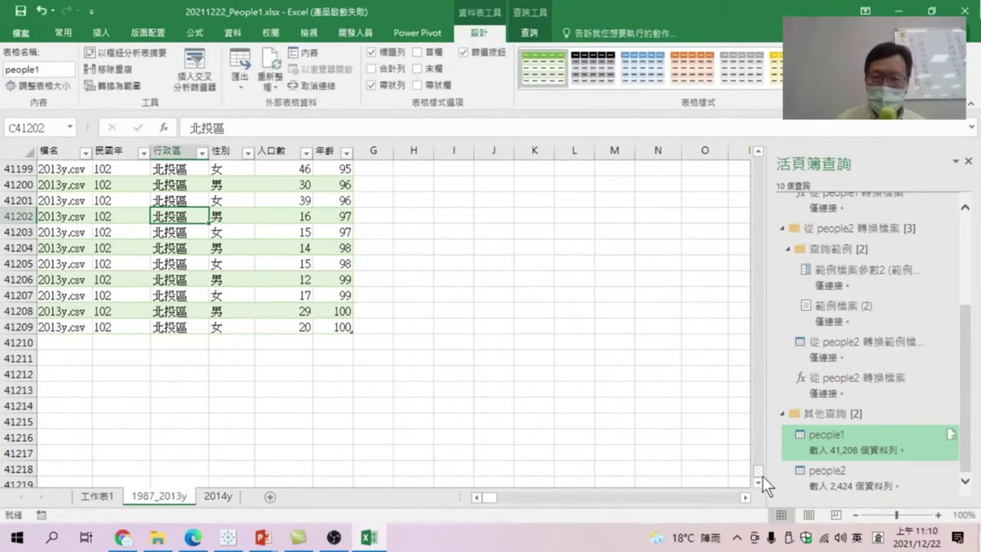
drag(763, 474, 757, 157)
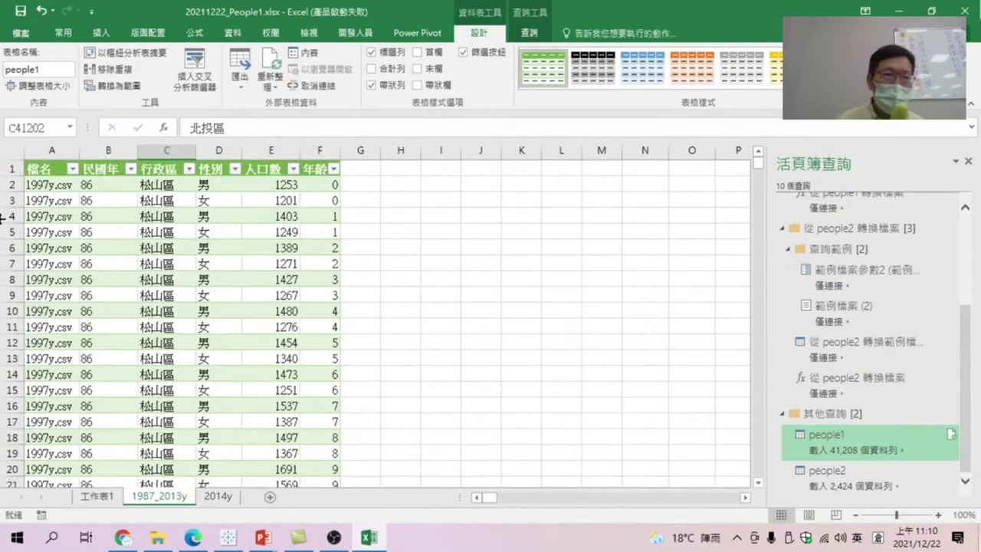
double_click(148, 496)
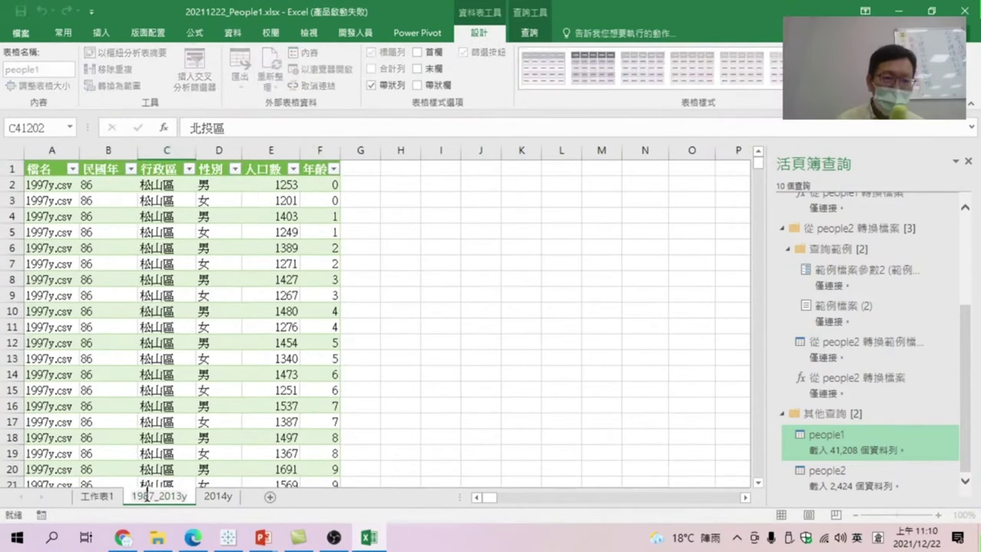